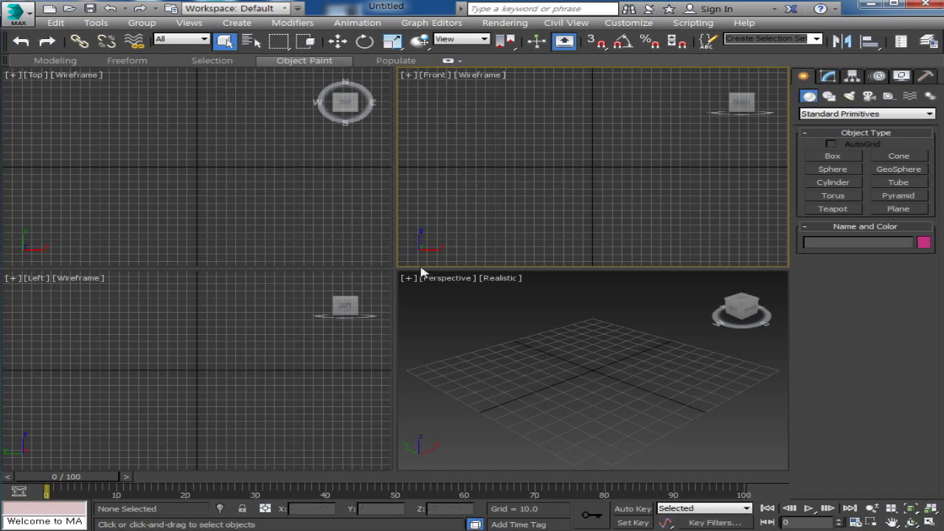
Step: Activate the Top, Front, Left and Perspective viewports in turn to survey the empty scene
click(308, 205)
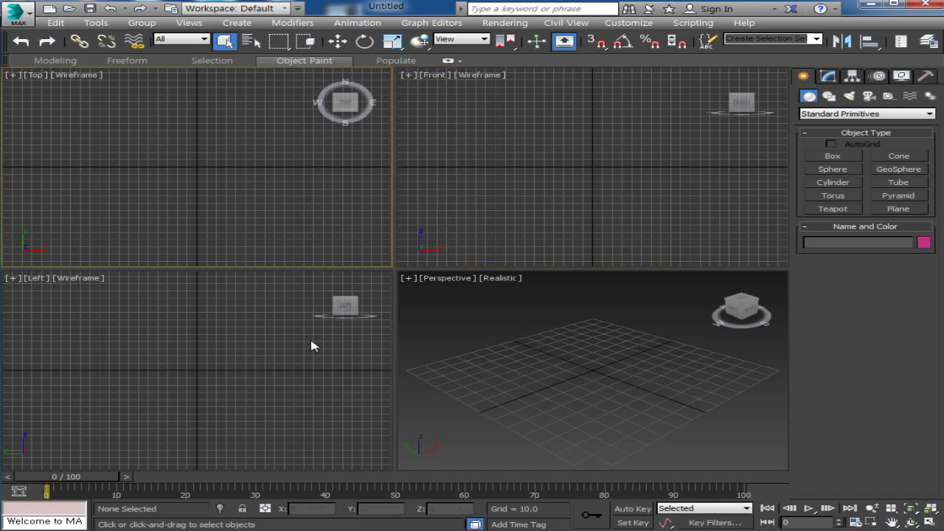
click(563, 357)
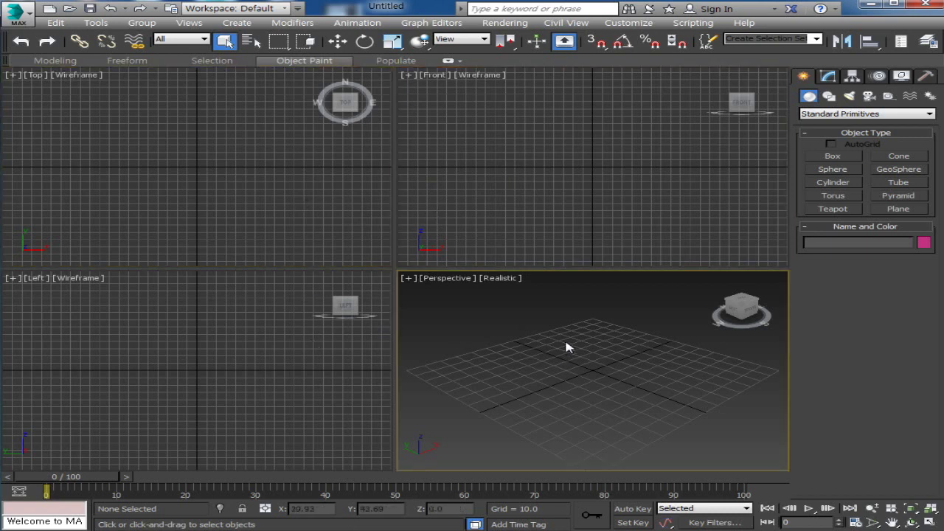
click(522, 234)
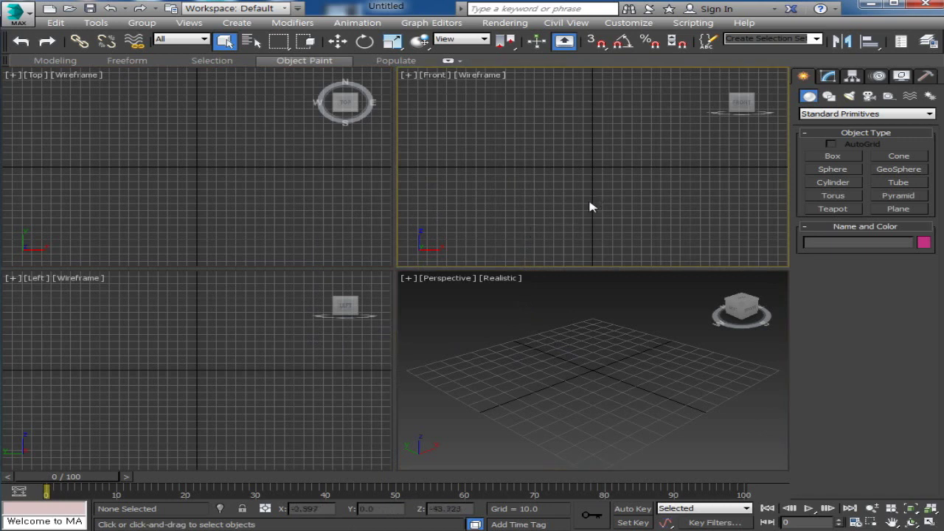
click(349, 178)
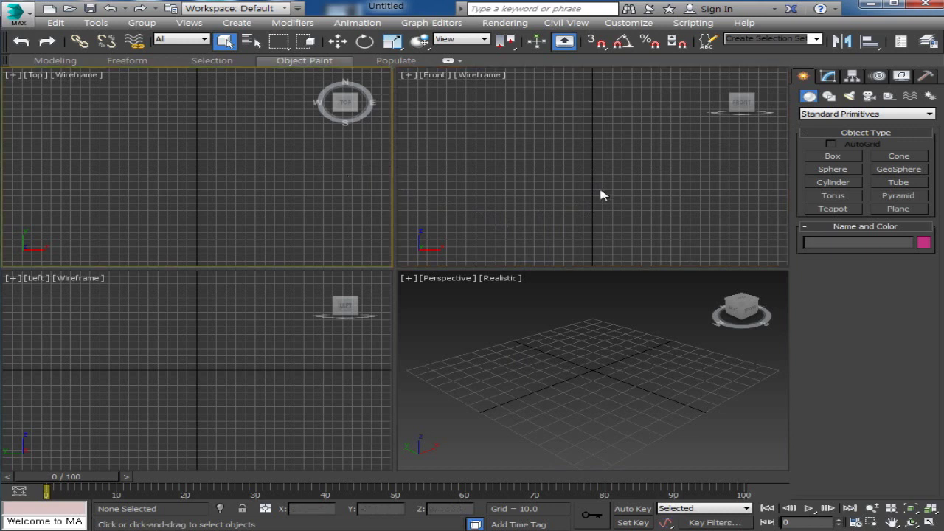
click(612, 155)
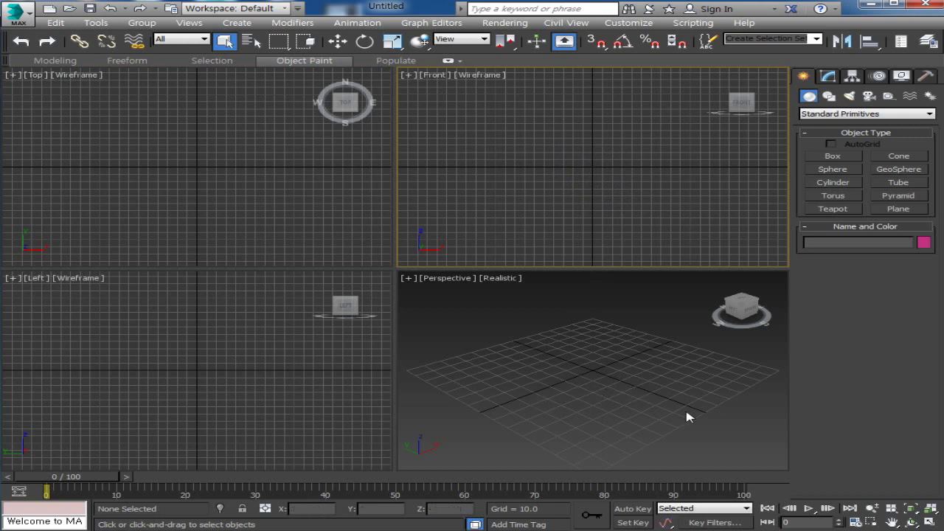
click(648, 400)
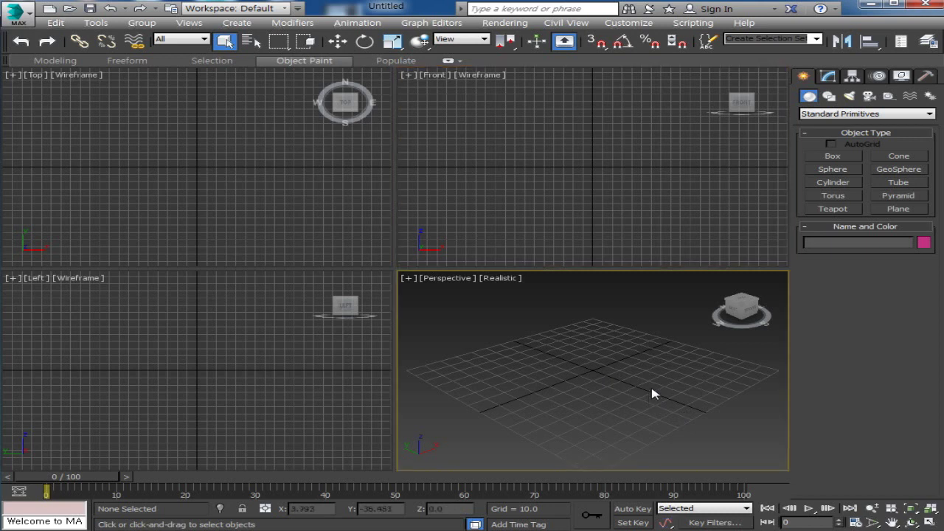
click(592, 214)
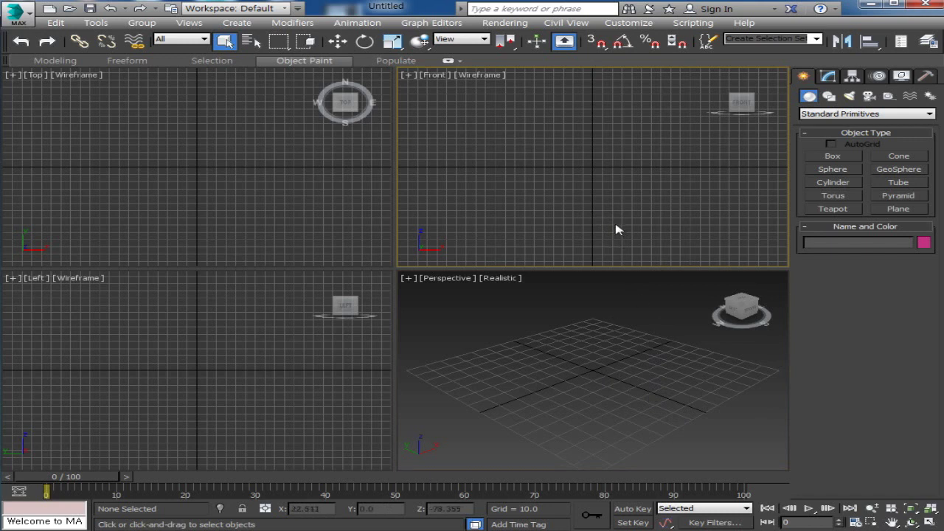
click(150, 222)
click(227, 372)
click(536, 384)
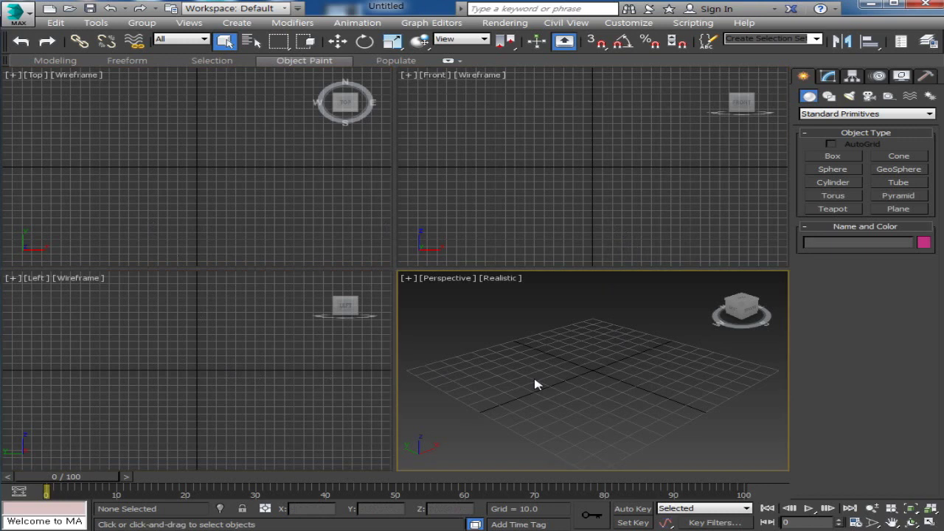
click(270, 136)
click(516, 150)
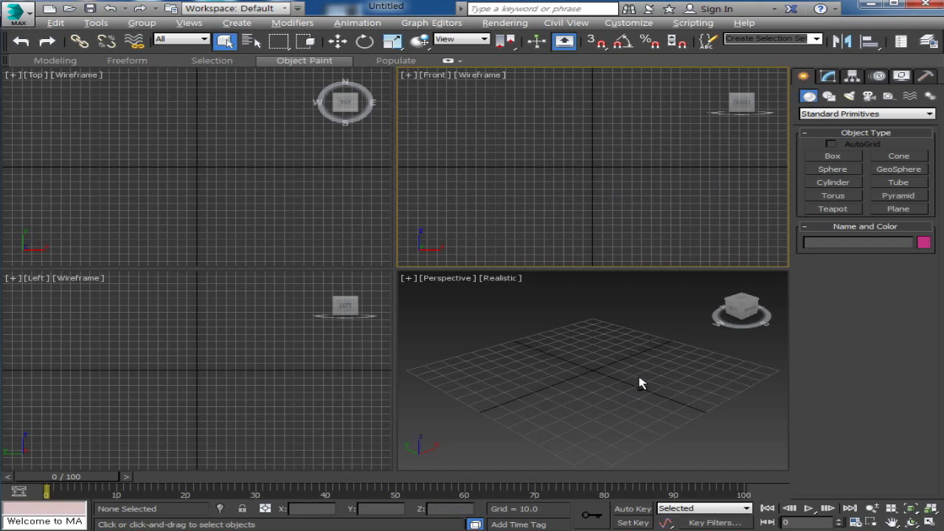
key(alt)
click(640, 387)
click(622, 234)
click(621, 328)
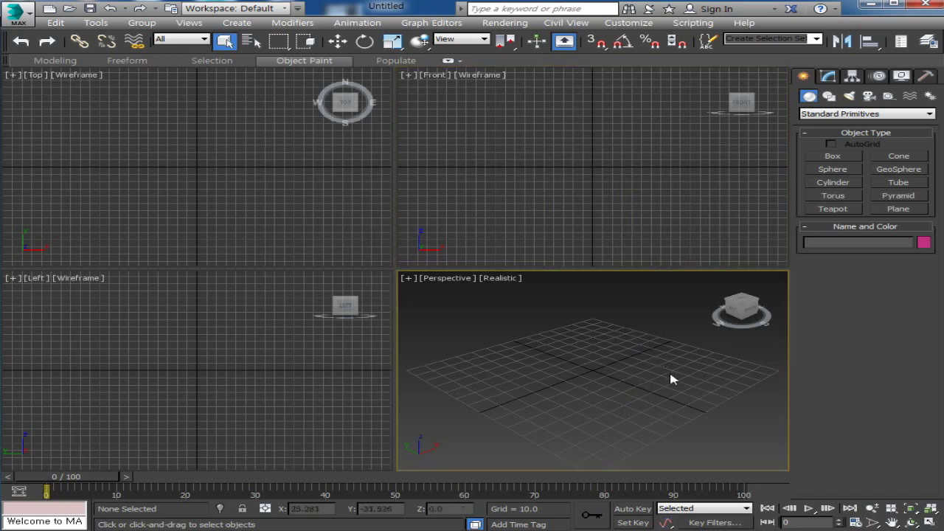
click(213, 221)
click(636, 218)
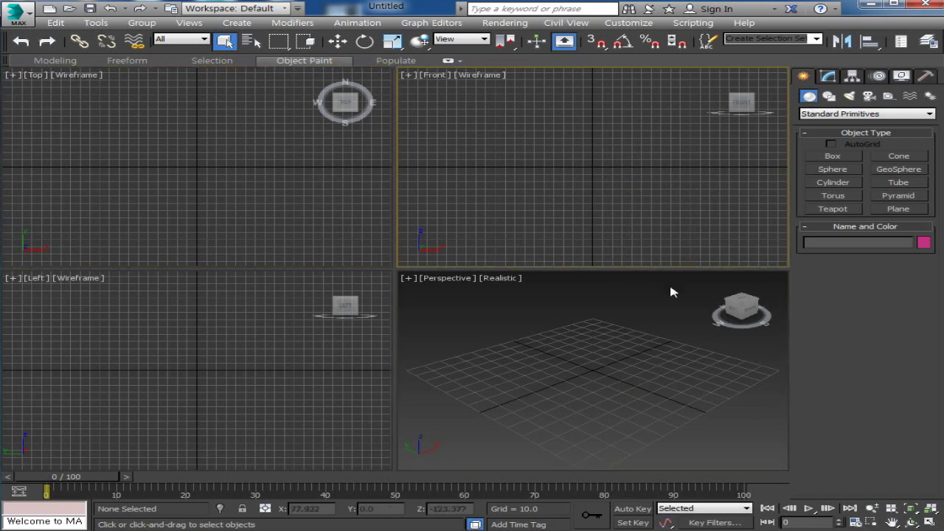
click(670, 290)
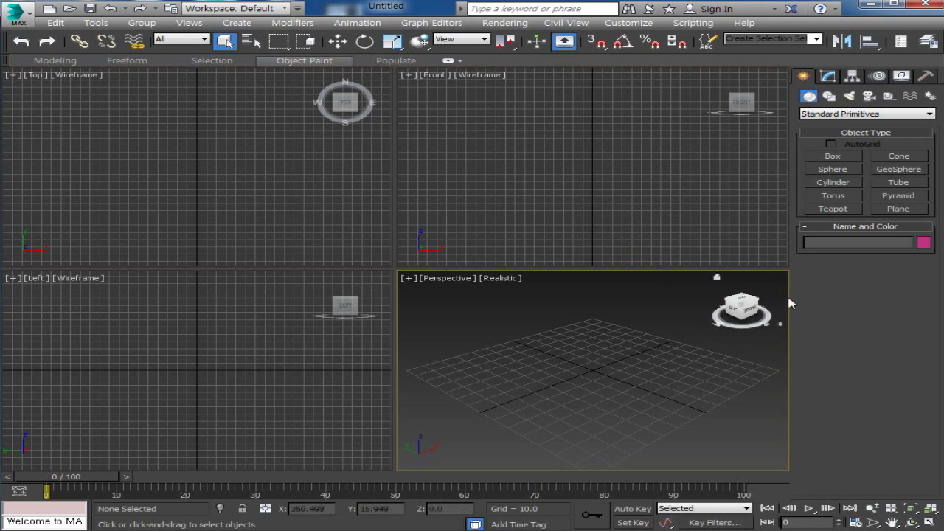
Step: Draw a roughly 204 × 301 ground plane in Top view with a sphere at its centre
click(892, 212)
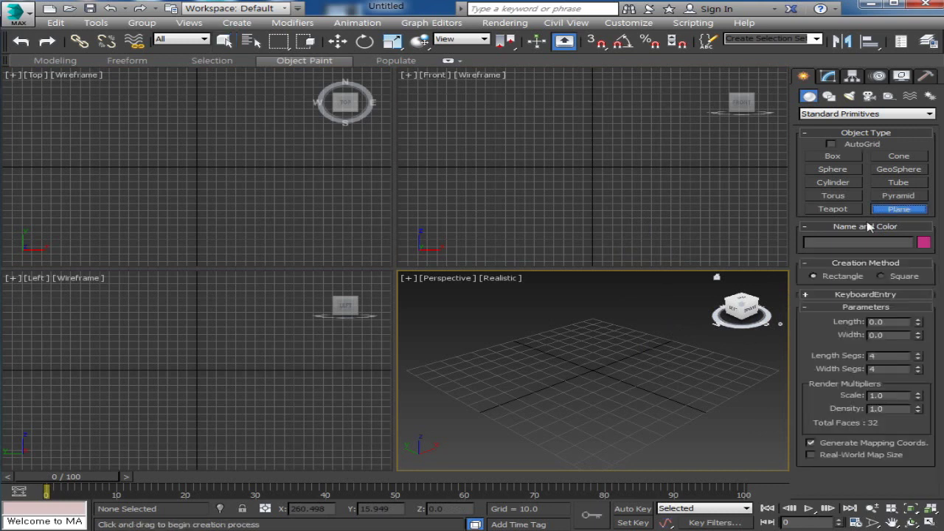
drag(57, 95, 351, 244)
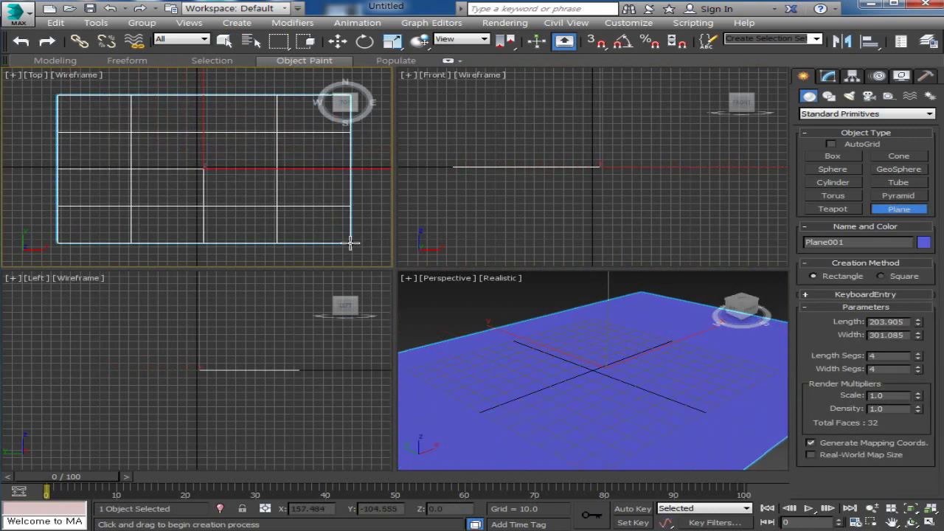
click(832, 169)
drag(195, 168, 221, 179)
middle_drag(700, 177, 689, 221)
right_click(624, 185)
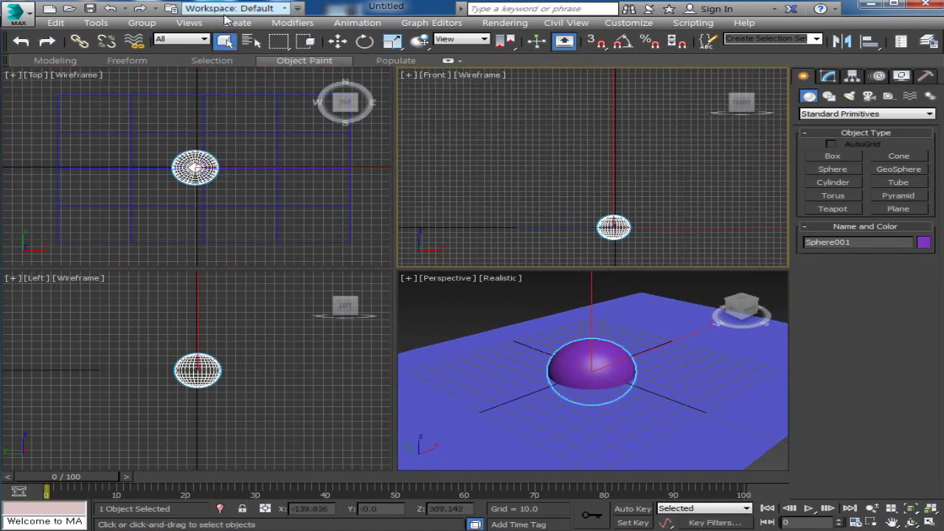
click(343, 46)
Step: Raise the sphere to 168.15 units and fill the workspace with the Perspective view
drag(662, 227, 662, 142)
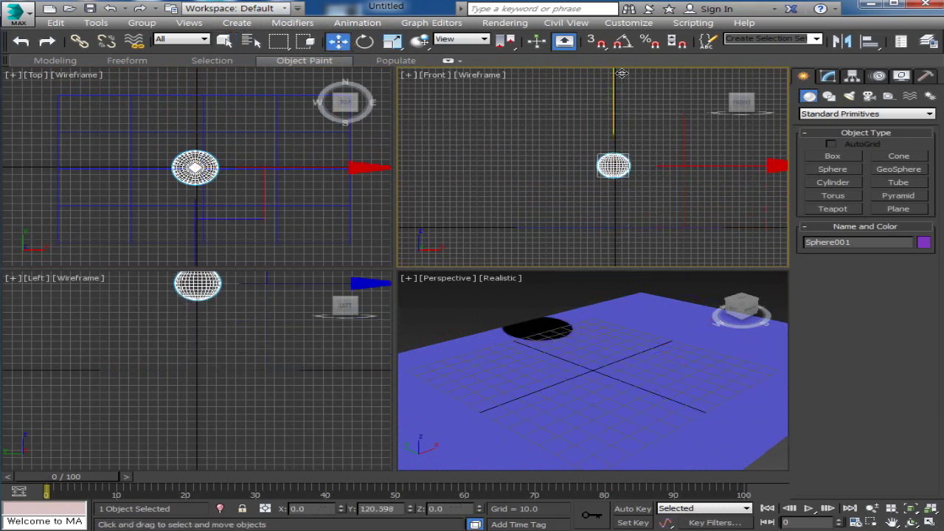
scroll(647, 400, down, 4)
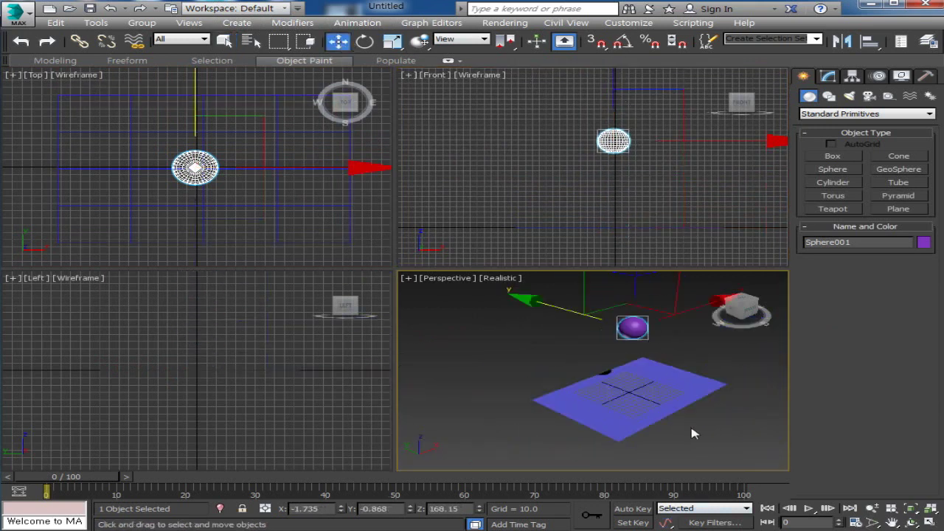
click(928, 521)
alt+middle_drag(489, 410, 500, 415)
click(557, 333)
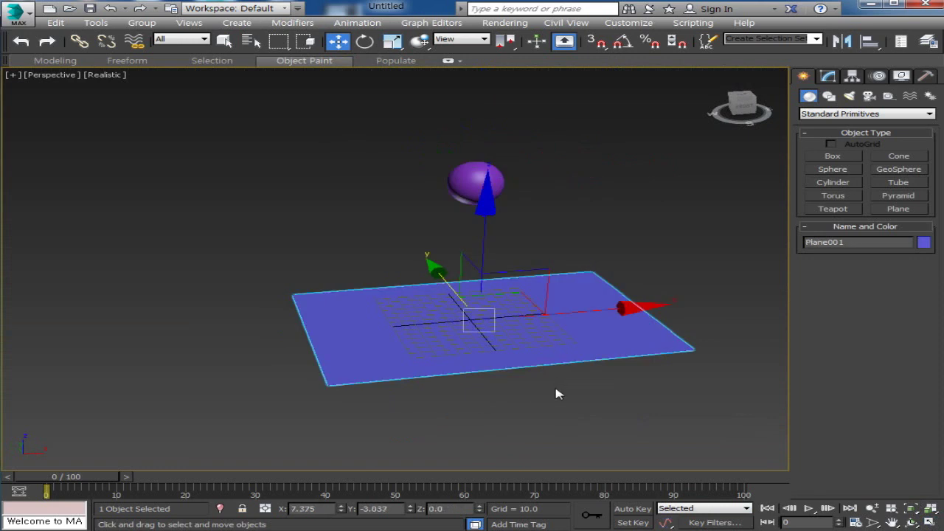
Step: Zoom and orbit the Perspective view until the plane is seen nearly edge-on
scroll(520, 376, up, 1)
scroll(519, 376, up, 1)
scroll(520, 377, up, 2)
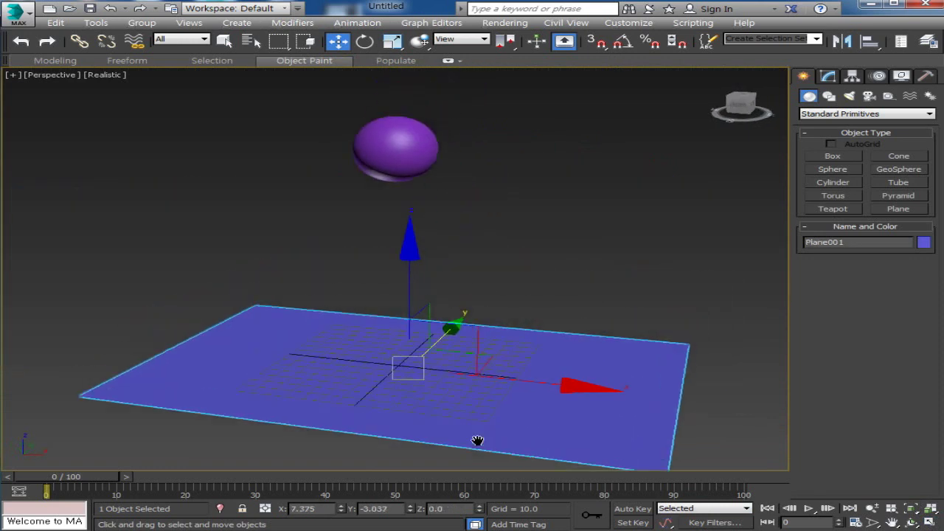
scroll(521, 380, up, 1)
scroll(521, 380, down, 3)
scroll(477, 360, down, 1)
alt+middle_drag(487, 350, 523, 367)
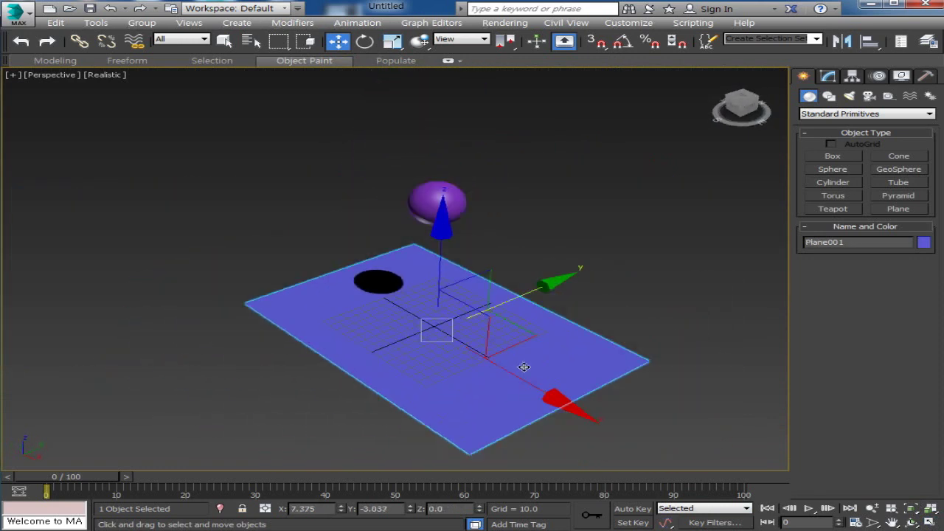
mouse_move(447, 360)
alt+middle_down()
mouse_move(498, 347)
mouse_move(546, 371)
alt+middle_up()
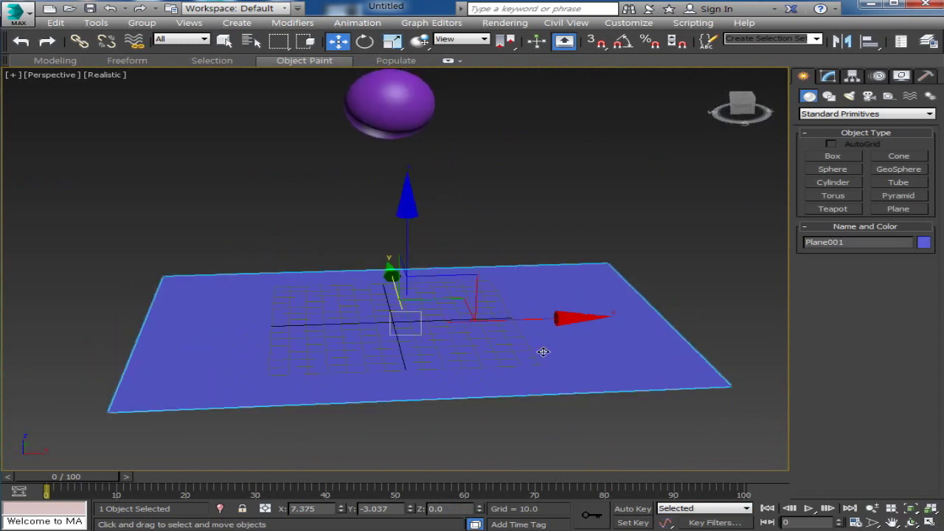
Step: Alternately select the sphere and the plane to compare their heights
click(517, 149)
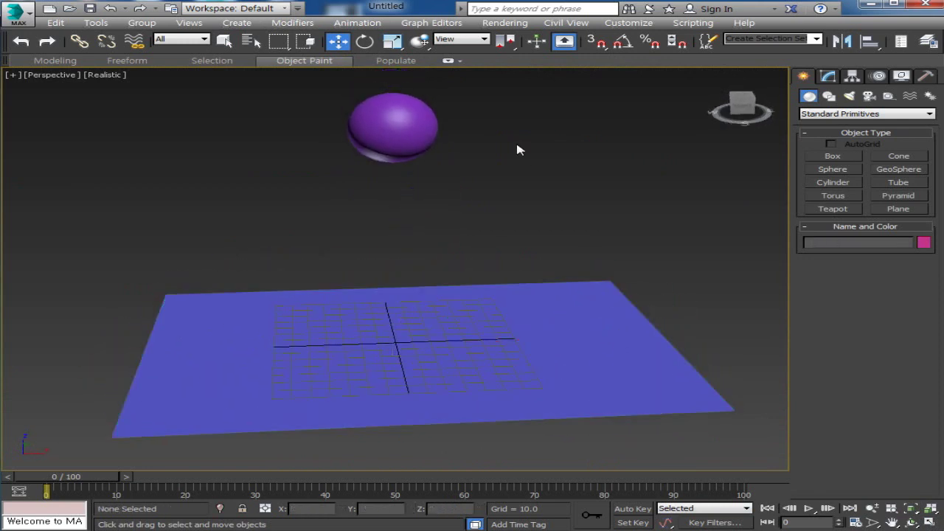
click(374, 125)
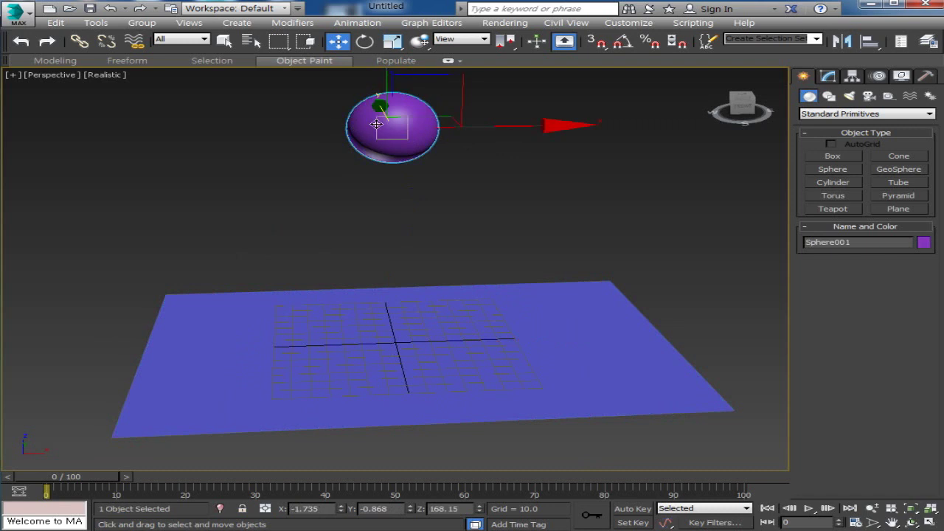
click(455, 359)
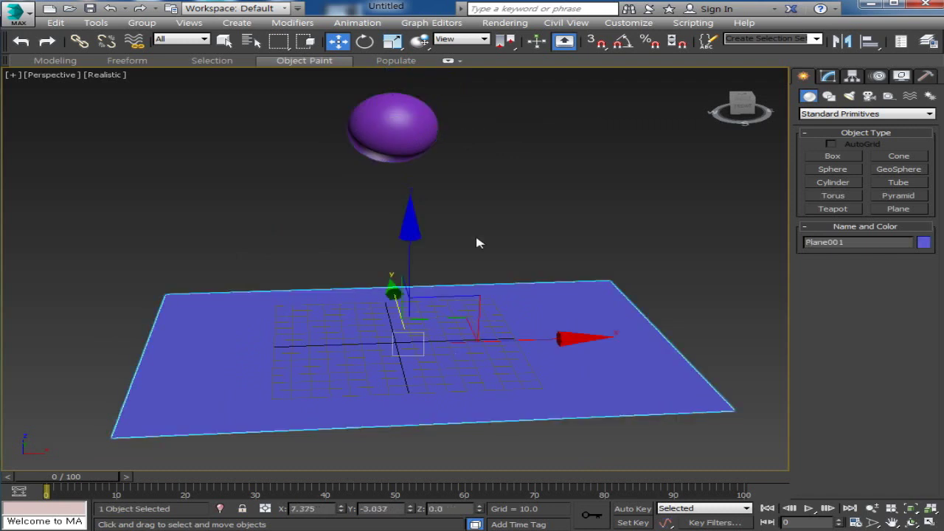
click(403, 131)
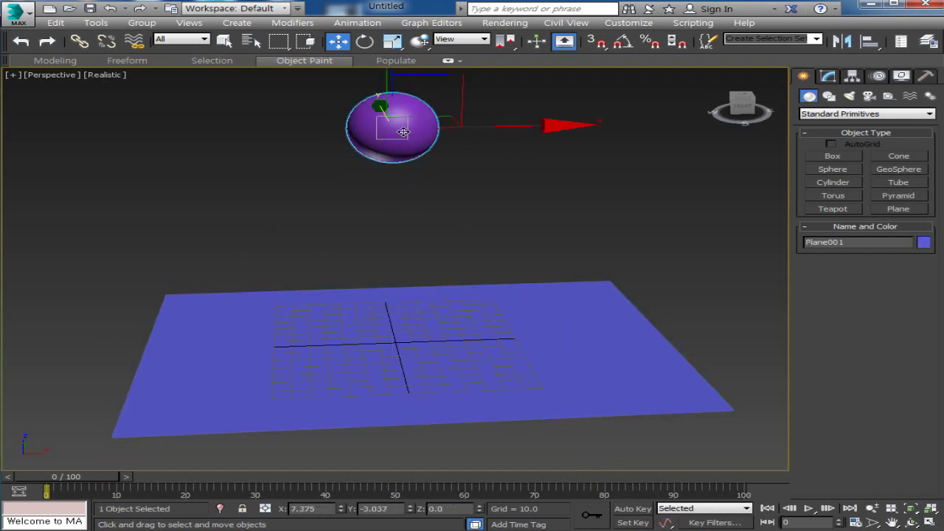
click(423, 367)
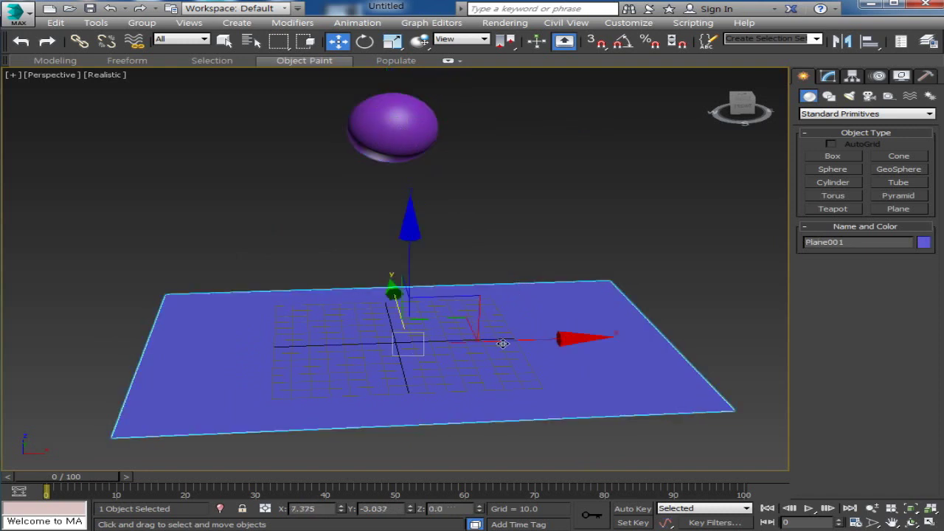
alt+middle_drag(459, 400, 519, 337)
click(432, 127)
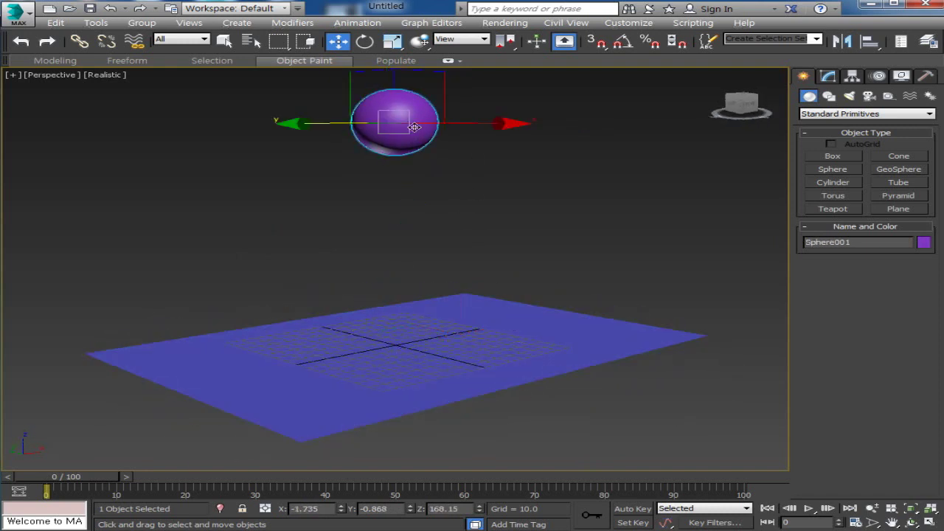
click(447, 361)
alt+middle_drag(644, 461, 580, 467)
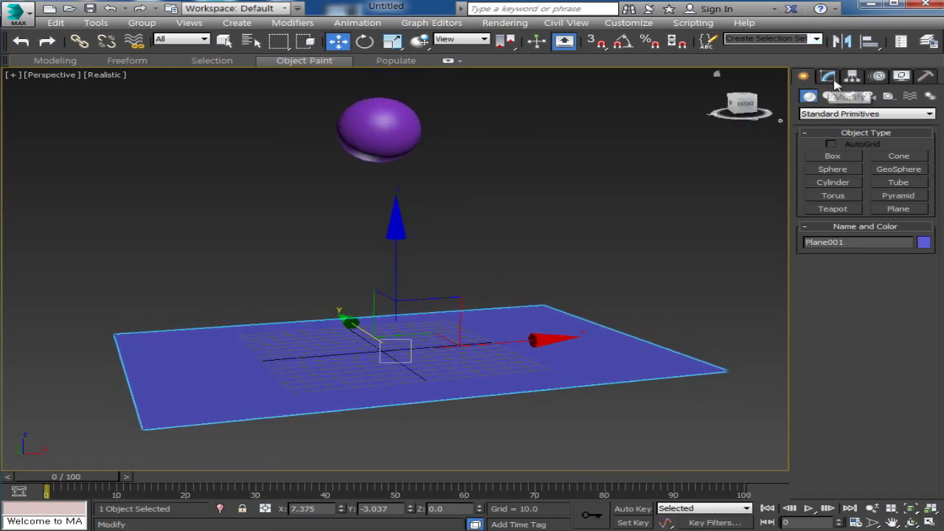
click(829, 77)
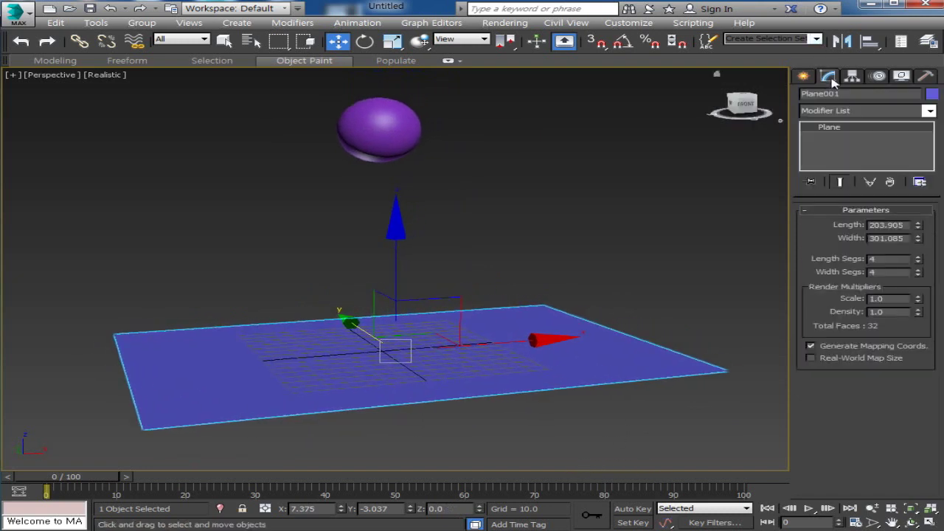
click(857, 111)
scroll(860, 364, down, 2)
scroll(859, 516, down, 3)
scroll(860, 517, down, 2)
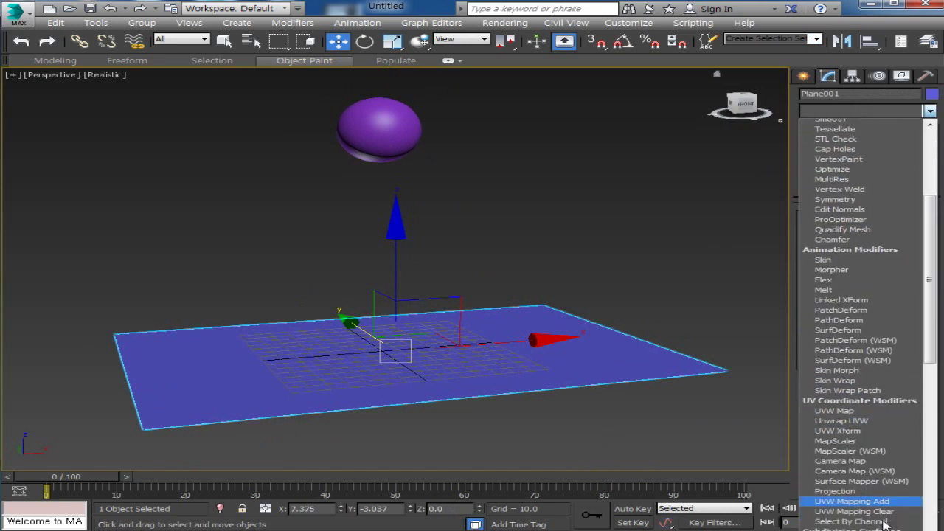
scroll(860, 516, down, 2)
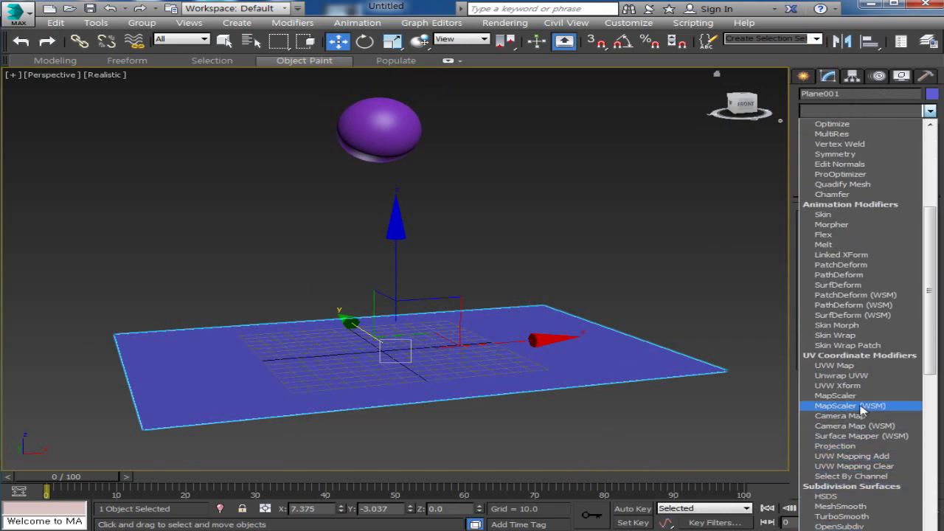
scroll(870, 334, up, 1)
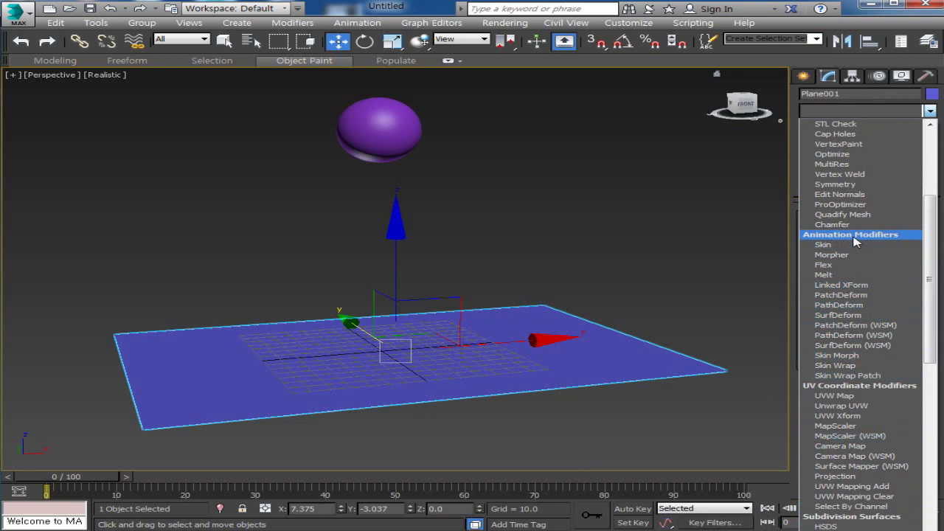
scroll(834, 258, down, 3)
scroll(815, 274, down, 2)
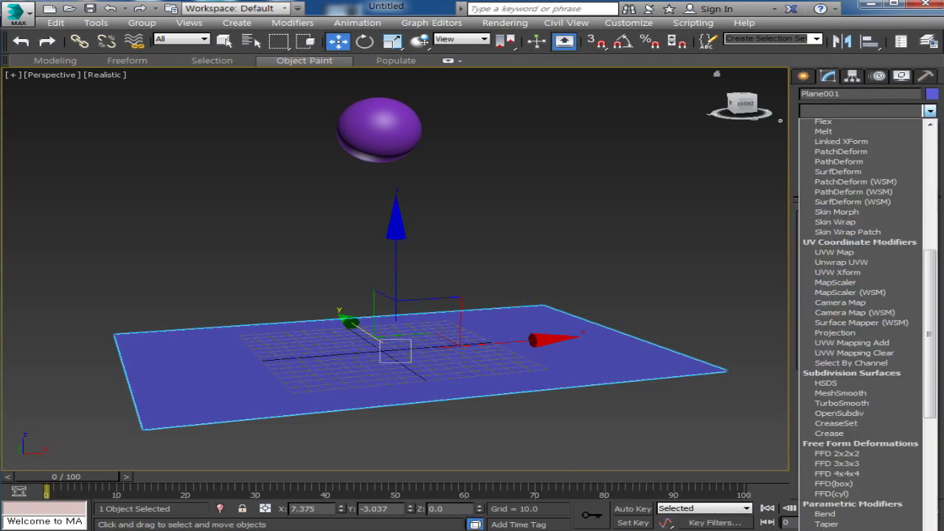
scroll(818, 369, down, 2)
scroll(855, 501, down, 1)
scroll(893, 528, down, 3)
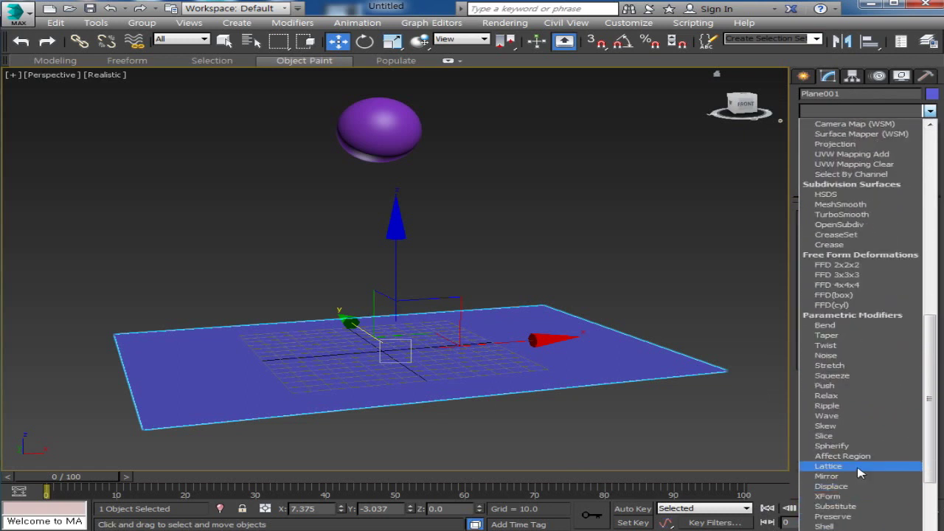
scroll(863, 516, down, 2)
scroll(855, 516, down, 1)
scroll(856, 516, down, 2)
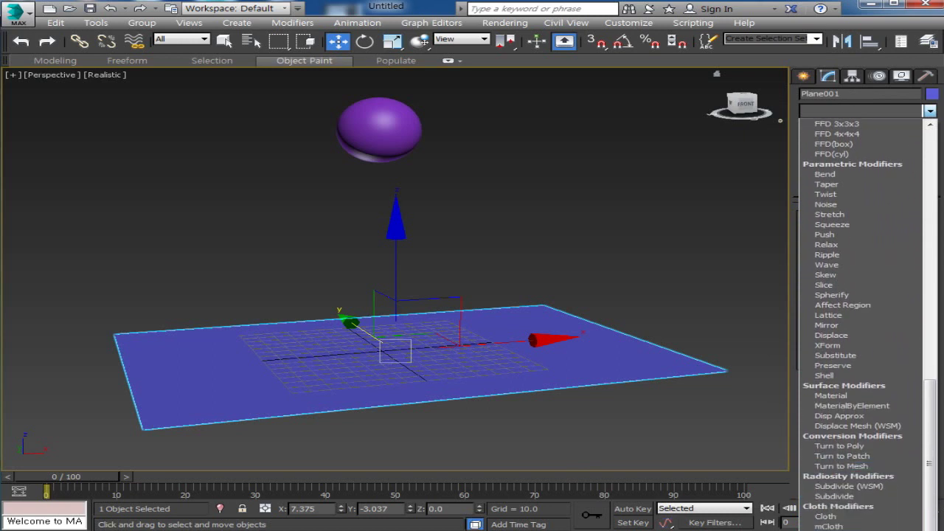
scroll(855, 516, down, 3)
scroll(856, 516, down, 2)
scroll(855, 516, down, 1)
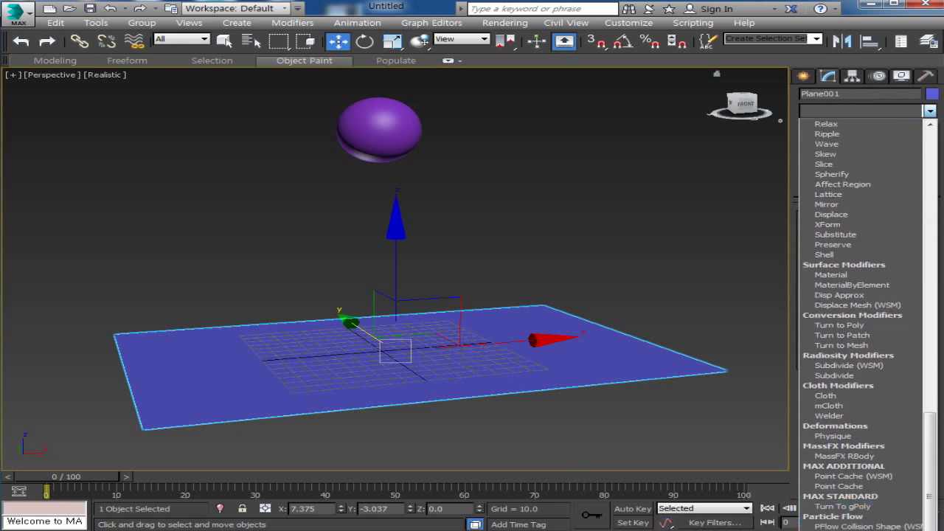
scroll(856, 516, up, 3)
scroll(855, 516, up, 1)
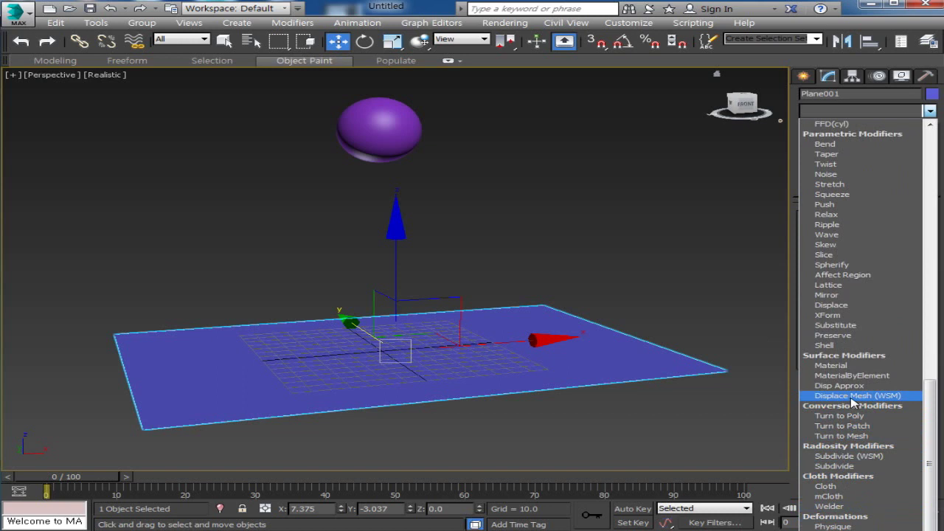
scroll(853, 402, down, 3)
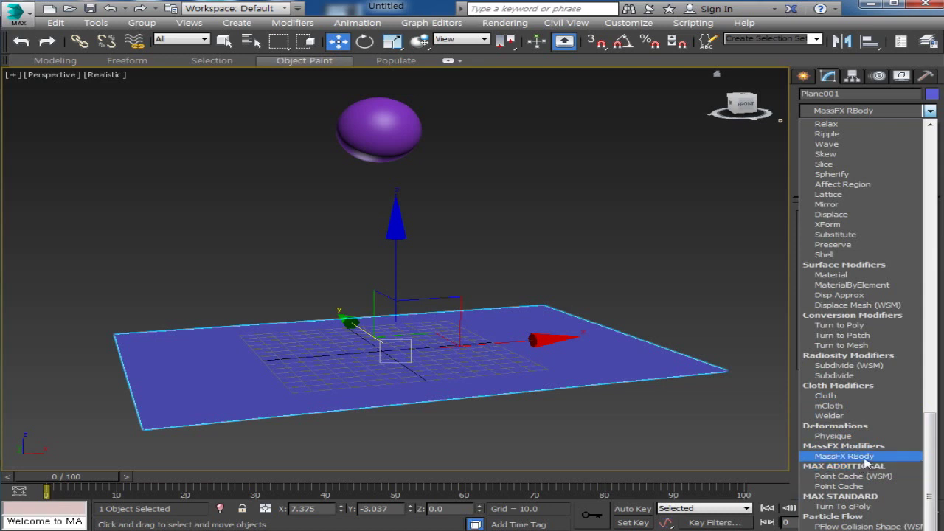
click(649, 171)
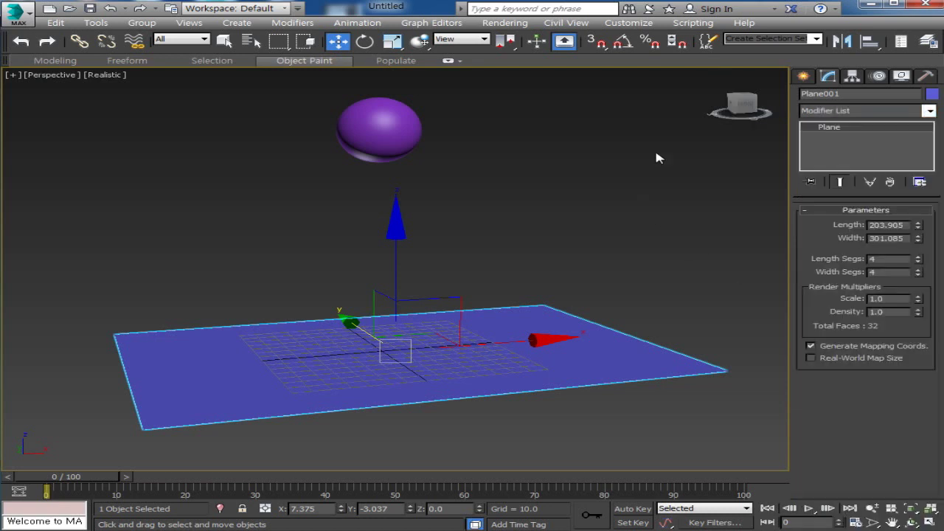
Step: Show the MassFX Toolbar and dock it below the main toolbar
right_click(775, 48)
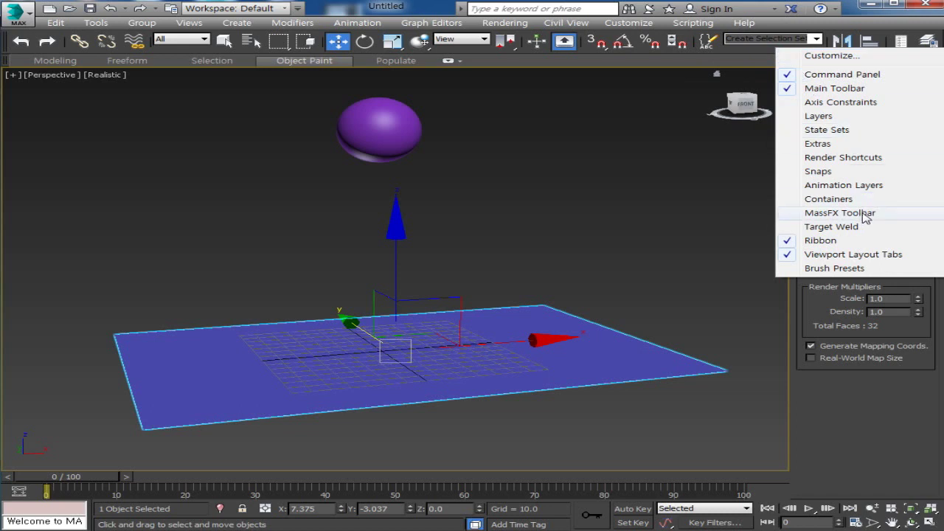
click(839, 212)
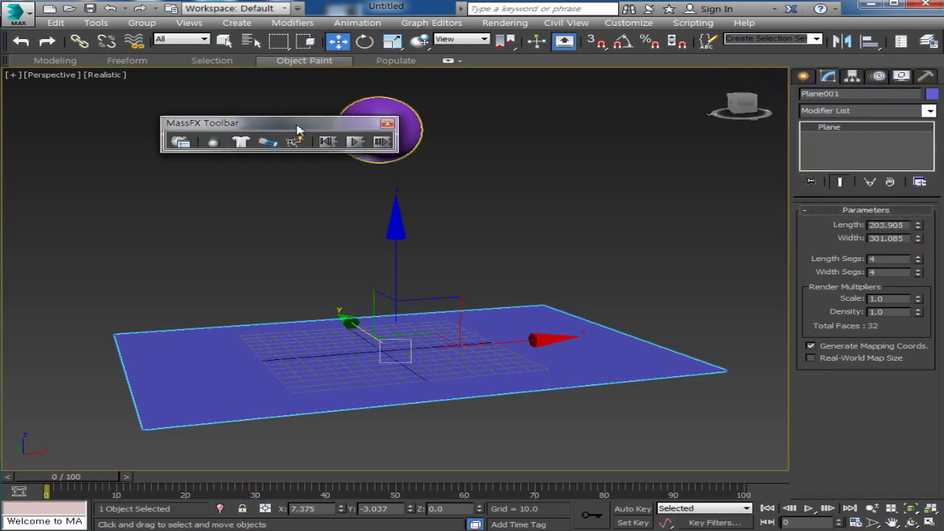
mouse_move(295, 124)
mouse_down()
mouse_move(147, 104)
mouse_move(172, 111)
mouse_move(189, 75)
mouse_up()
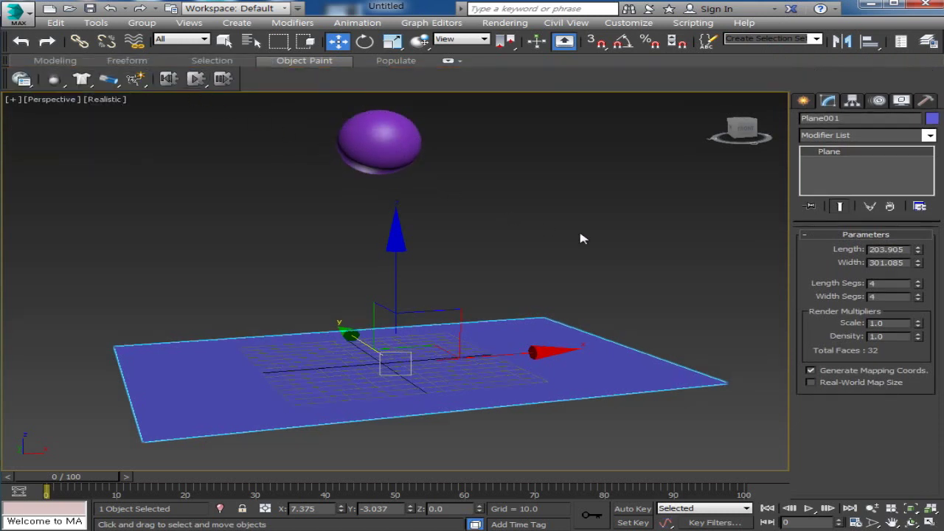
Step: Orbit, zoom and pan to recentre the plane and hovering sphere
mouse_move(583, 238)
alt+middle_down()
mouse_move(685, 327)
mouse_move(587, 355)
mouse_move(579, 342)
alt+middle_up()
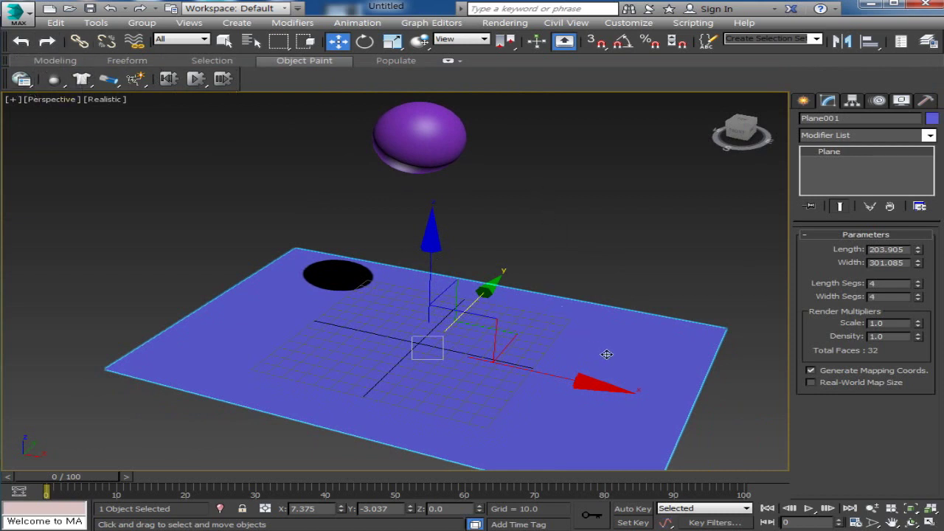
scroll(606, 354, down, 3)
scroll(616, 358, up, 3)
scroll(612, 347, down, 2)
middle_drag(571, 314, 465, 272)
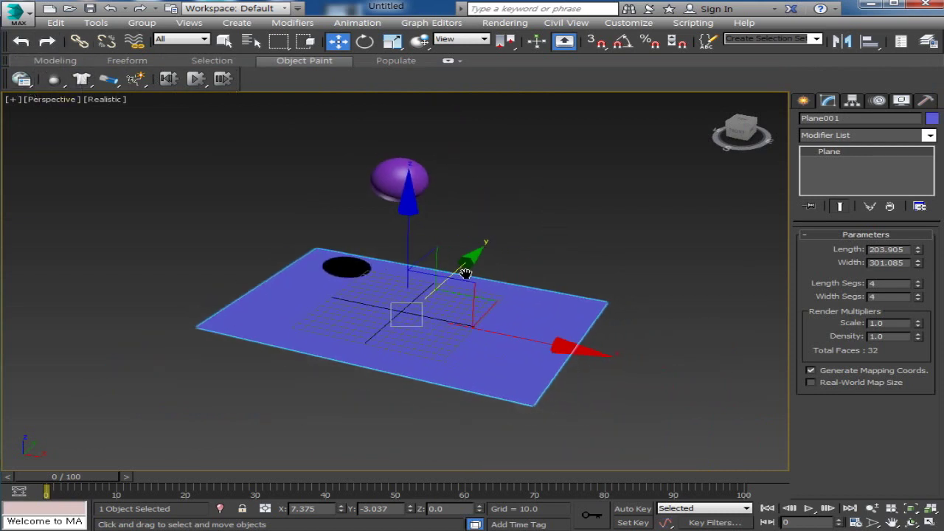
scroll(465, 273, up, 3)
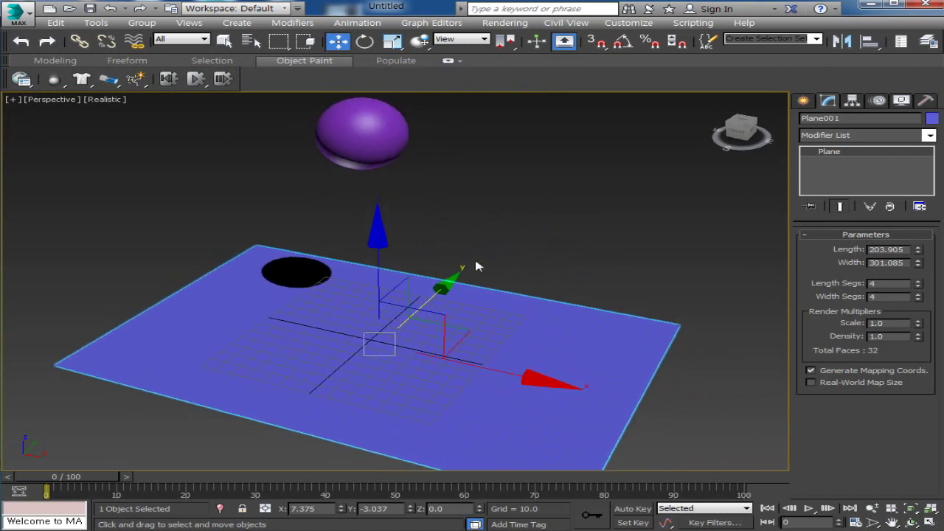
Step: Select the blue plane and open the MassFX rigid-body type flyout
click(479, 218)
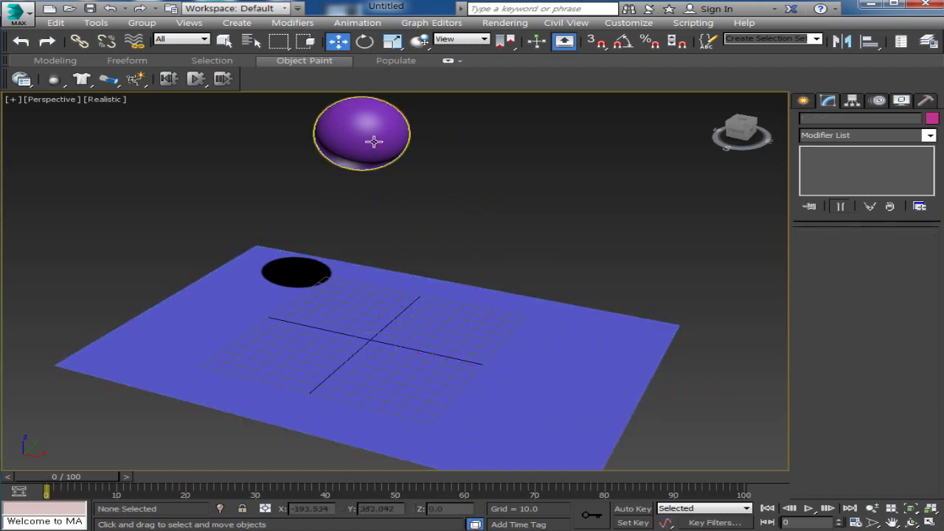
click(374, 141)
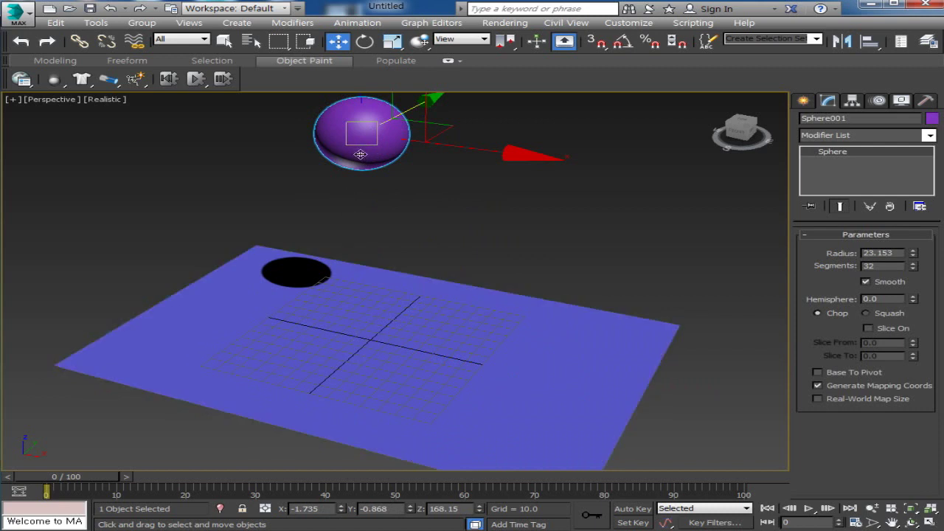
click(337, 376)
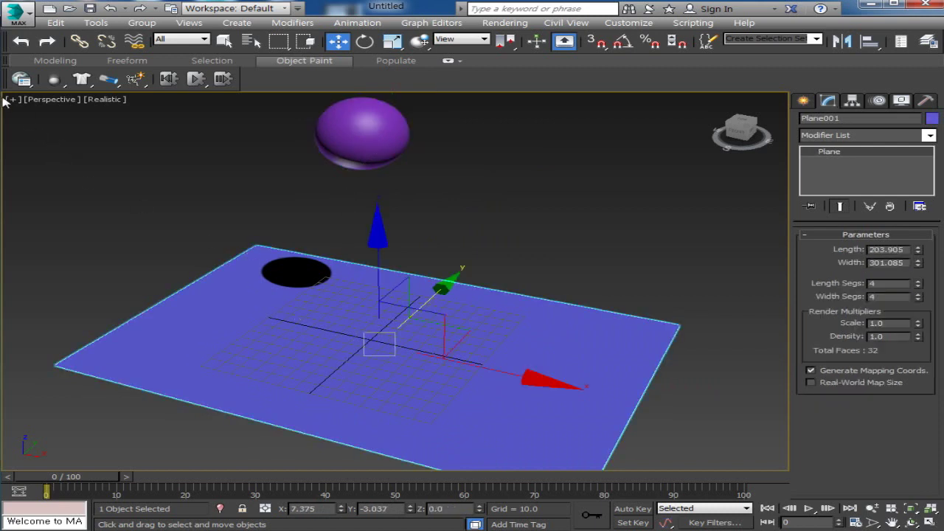
click(56, 88)
Step: Set the selected sphere as a Dynamic rigid body, giving it mass 344.545
click(524, 214)
click(370, 149)
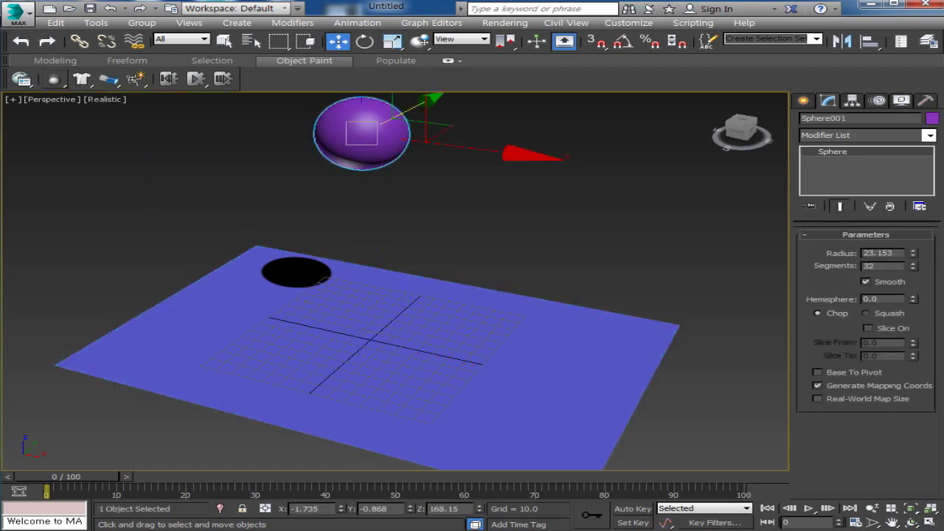
click(84, 82)
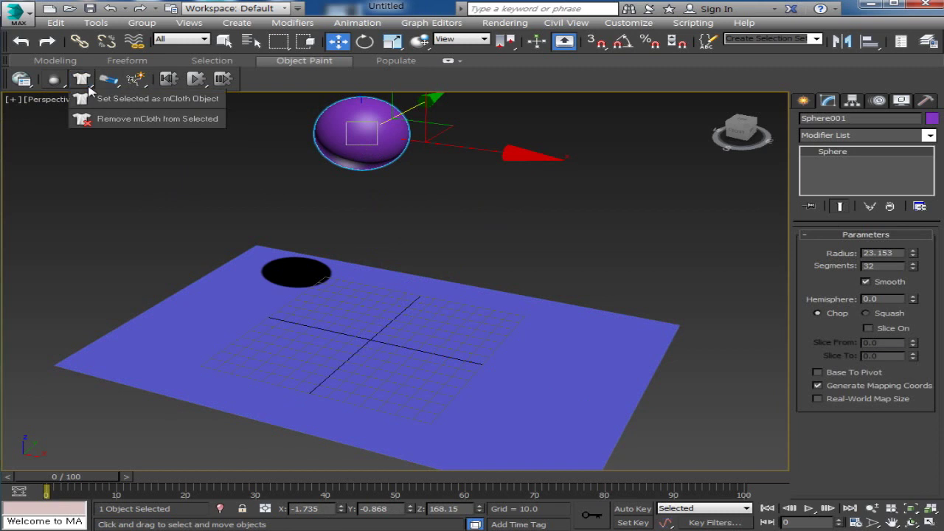
click(53, 80)
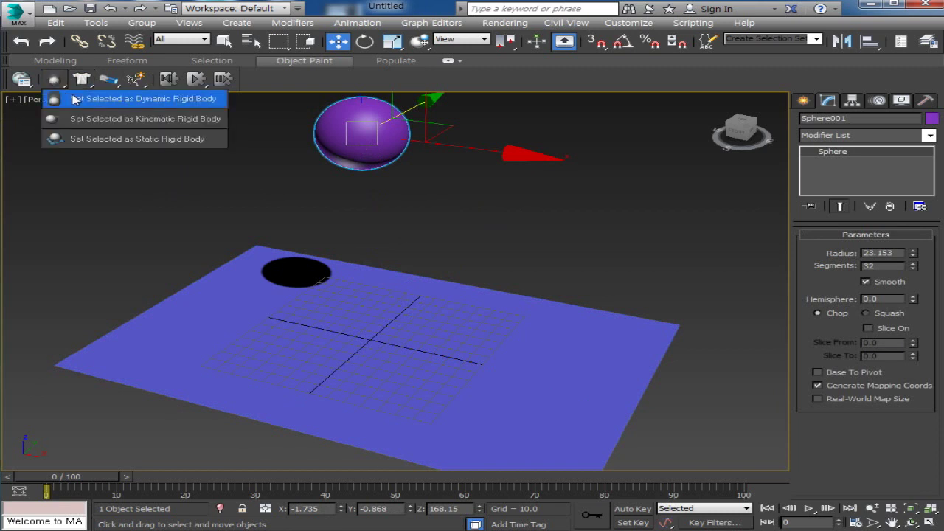
click(77, 101)
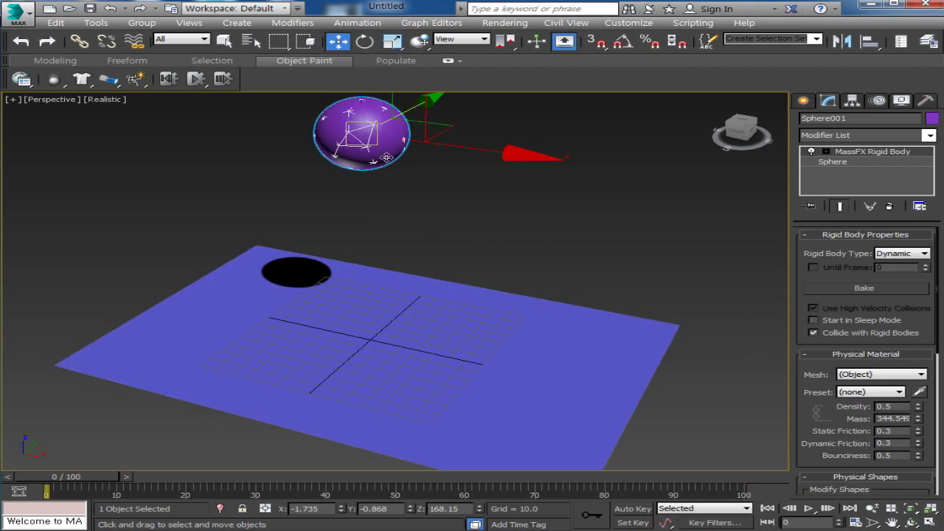
Step: Confirm the sphere's Physical Shapes type is Convex, then select the plane
scroll(820, 432, down, 5)
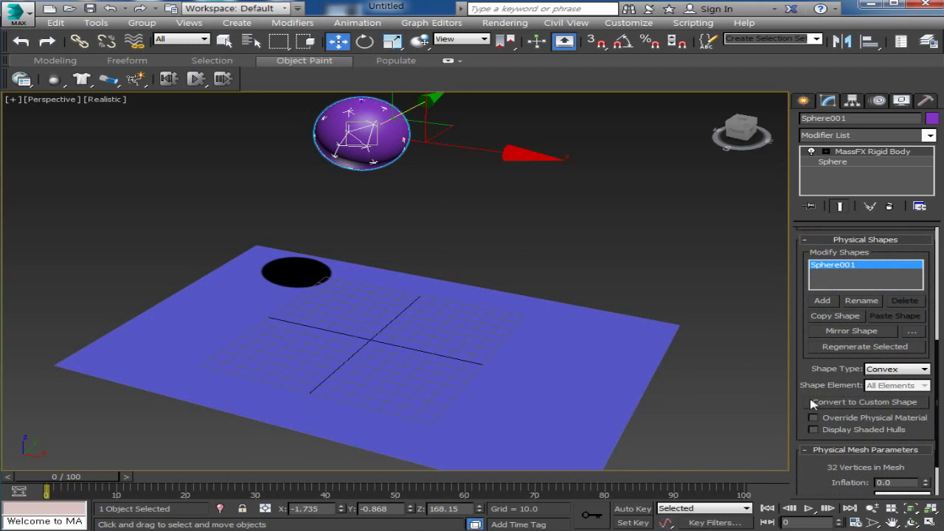
scroll(822, 369, up, 2)
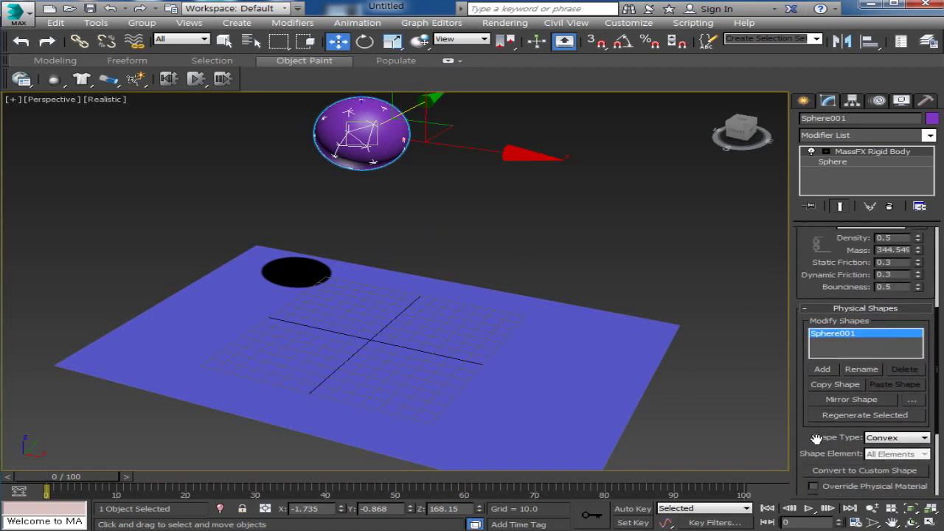
scroll(848, 369, down, 1)
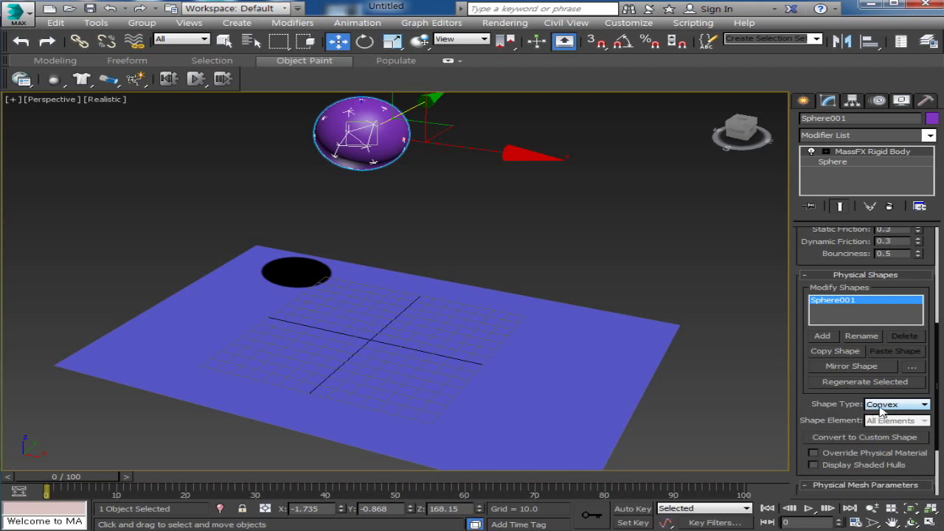
click(452, 362)
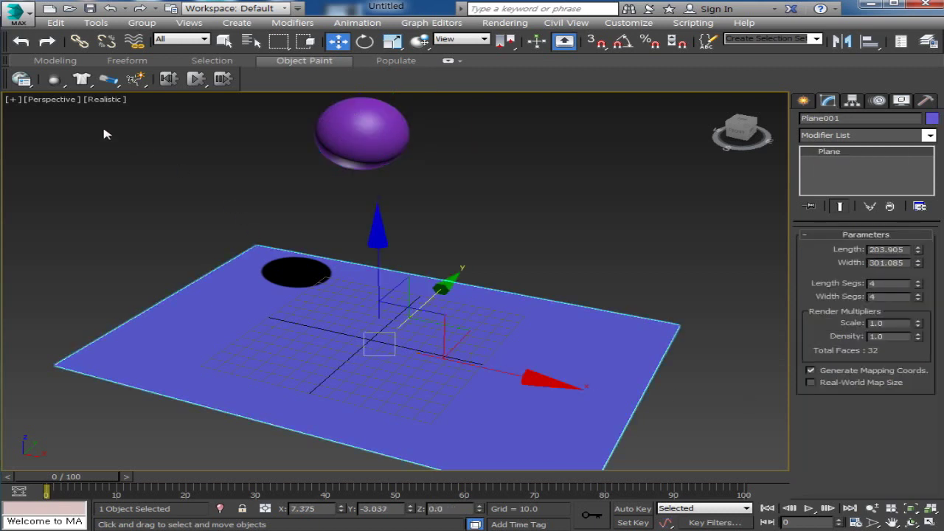
Step: Make the plane a Box-shaped MassFX rigid body, test the drop, then rewind to frame 0
mouse_move(53, 79)
mouse_down()
mouse_move(115, 84)
mouse_move(147, 125)
mouse_up()
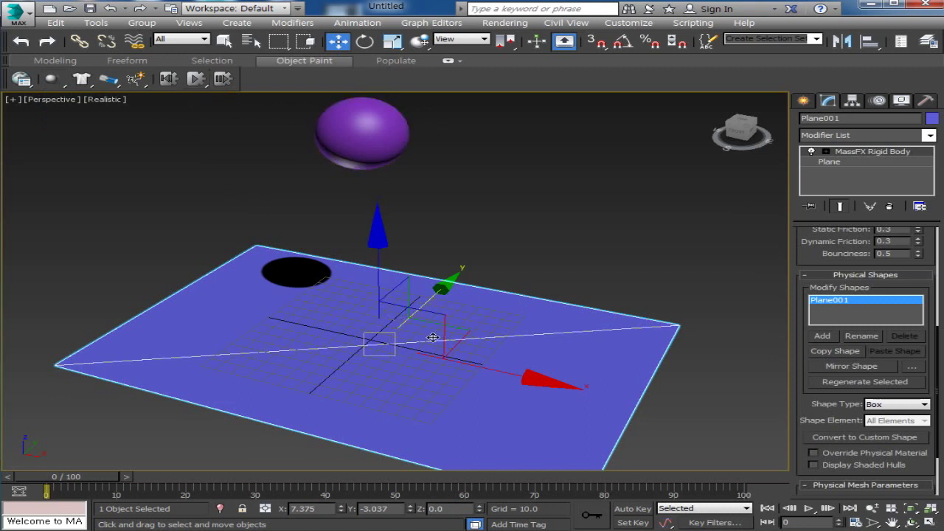
alt+middle_drag(403, 361, 499, 363)
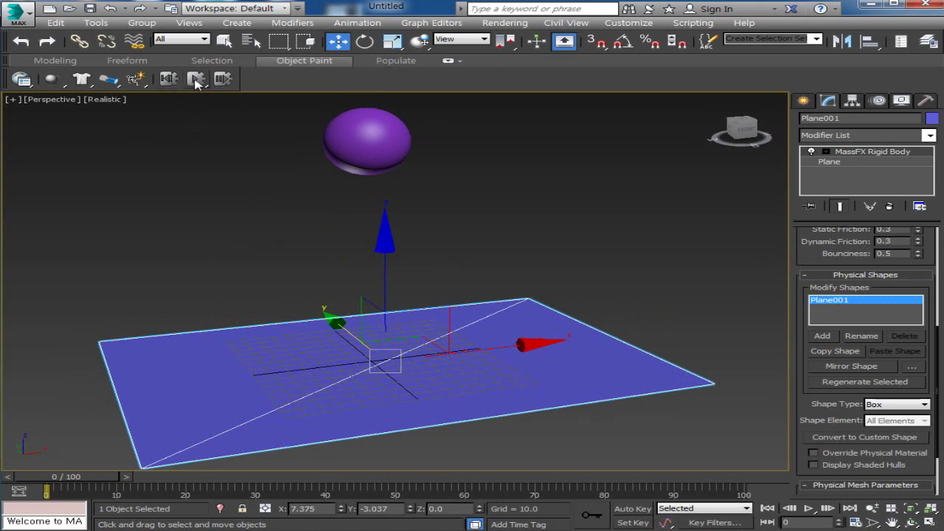
click(196, 79)
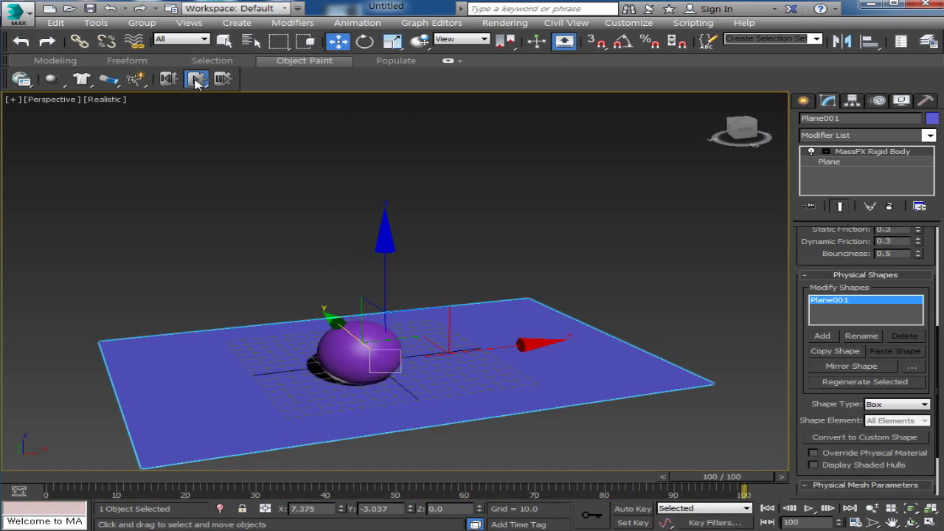
click(196, 80)
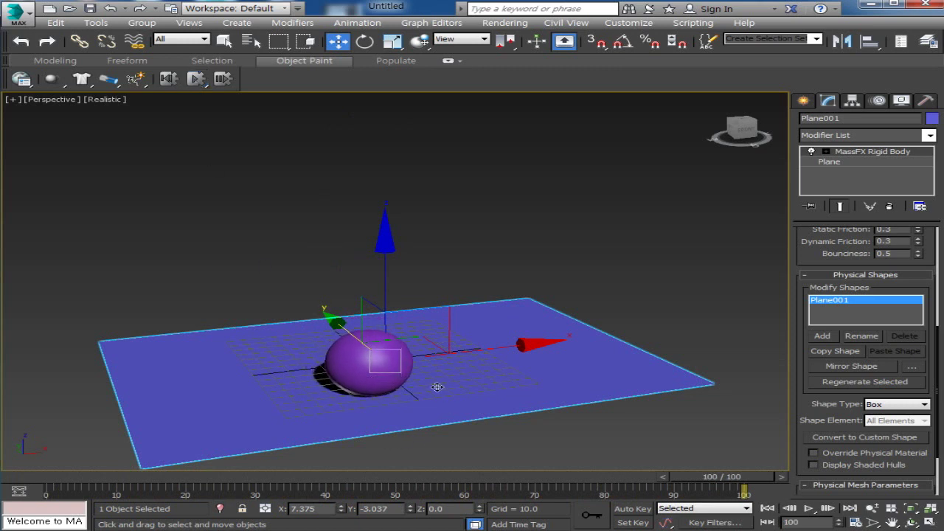
drag(744, 479, 30, 478)
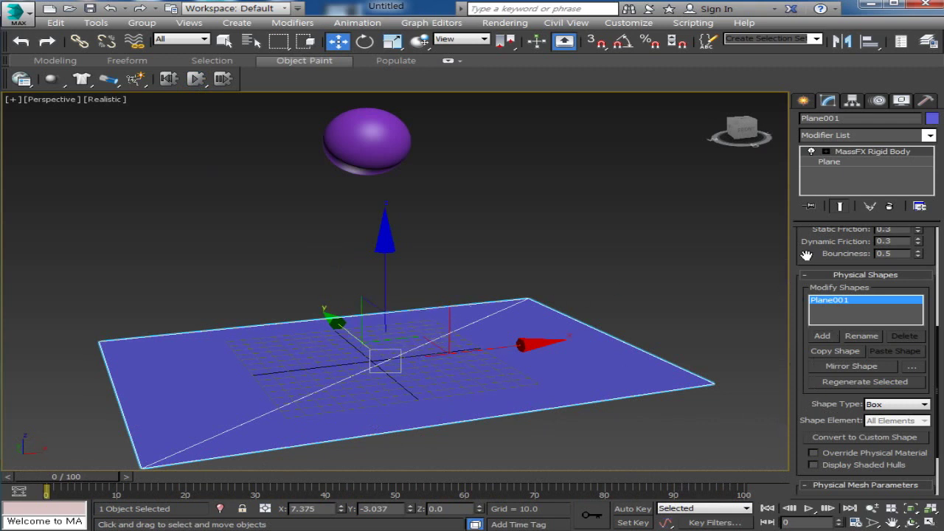
Step: Keep the sphere's Shape Type as Convex (32 vertices) and open the rigid-body flyout
click(362, 144)
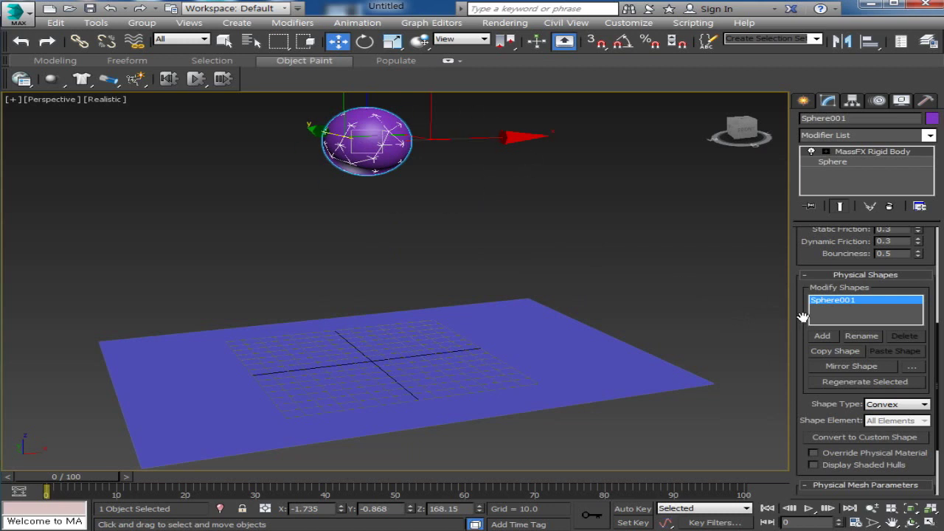
drag(798, 302, 777, 423)
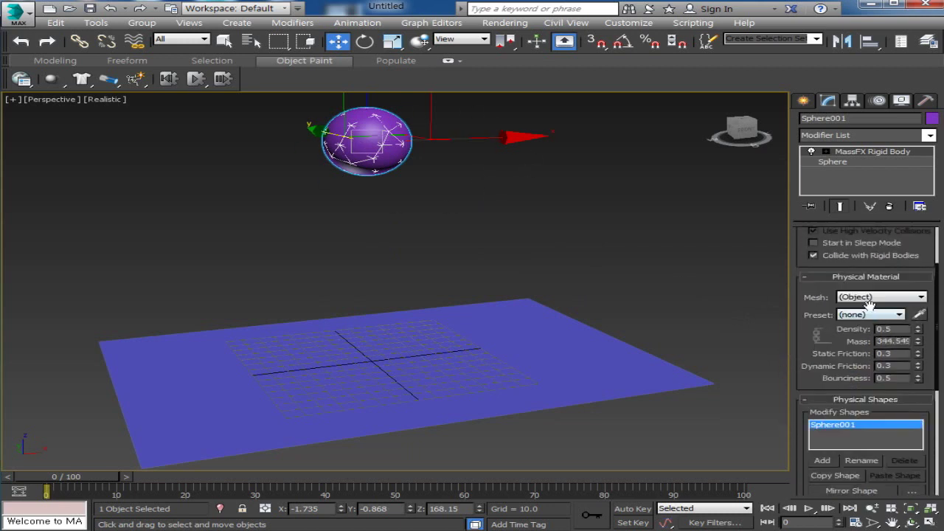
drag(819, 351, 854, 189)
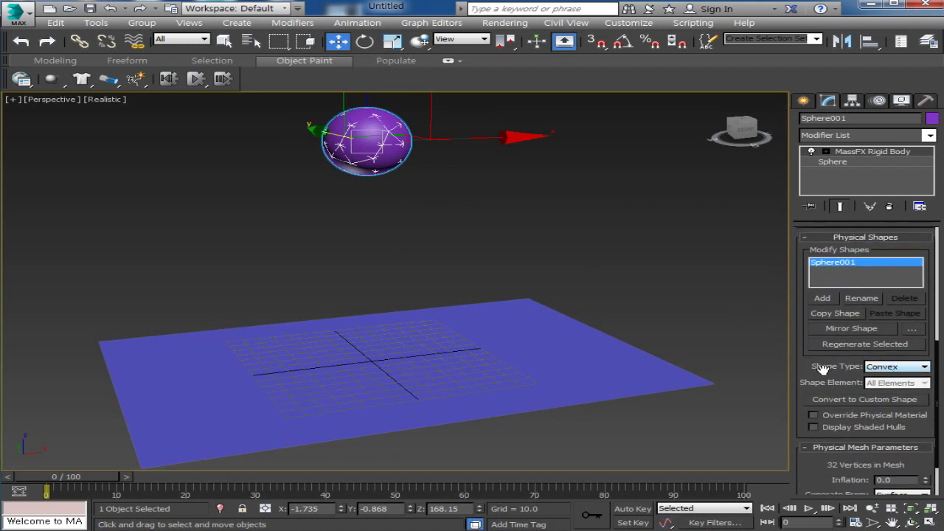
click(885, 369)
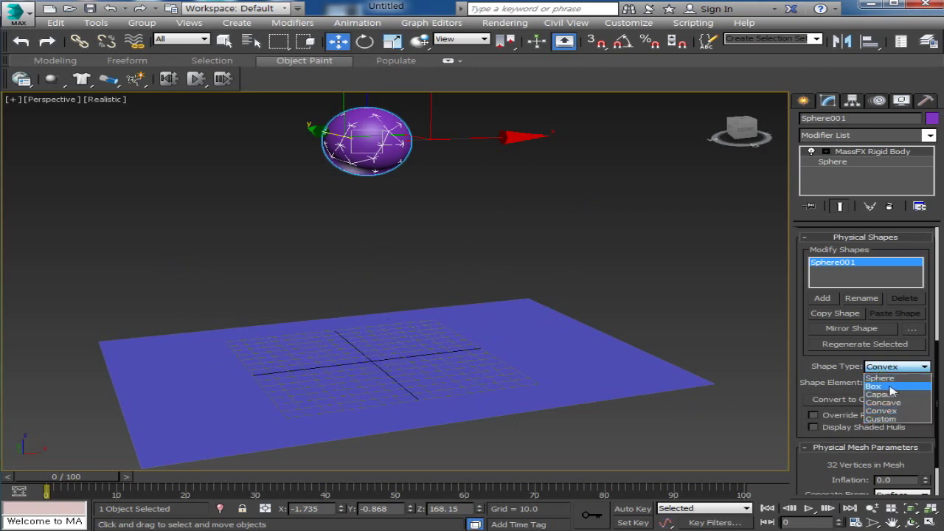
click(808, 387)
mouse_move(810, 376)
mouse_down()
mouse_move(817, 334)
mouse_move(817, 479)
mouse_up()
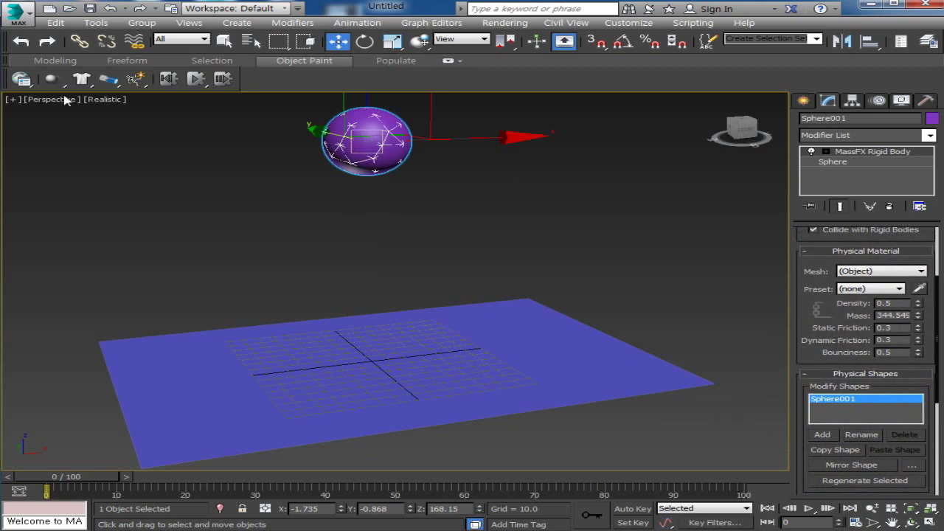
drag(58, 84, 140, 102)
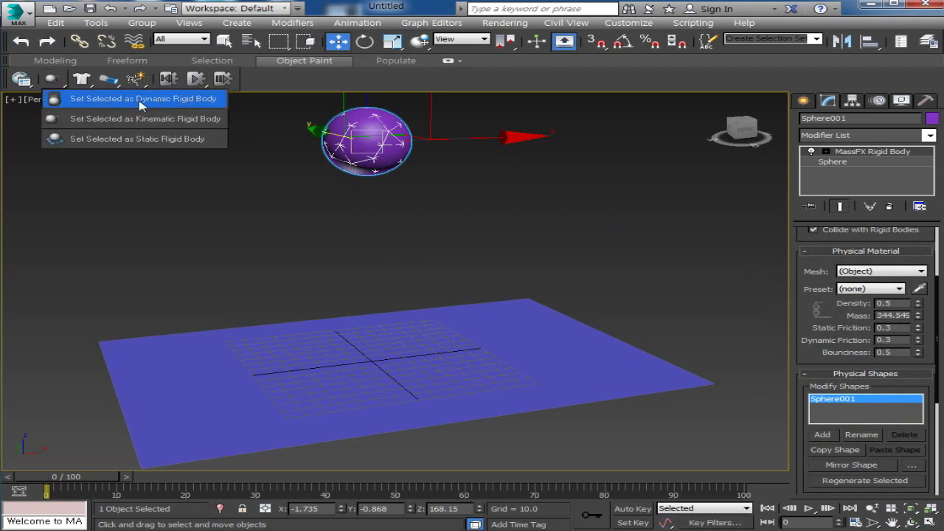
Step: Play the MassFX simulation to watch the sphere fall, then return to frame 0
click(397, 352)
click(397, 352)
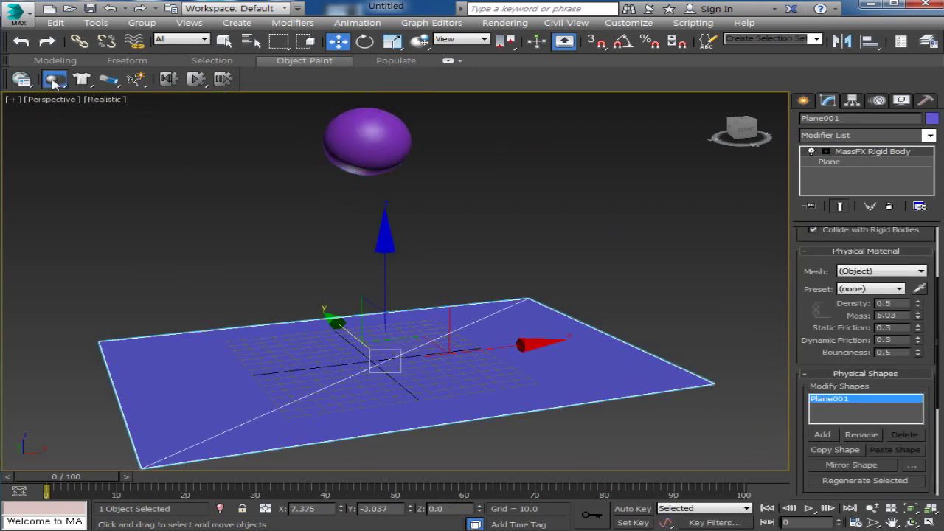
drag(50, 79, 280, 193)
click(346, 219)
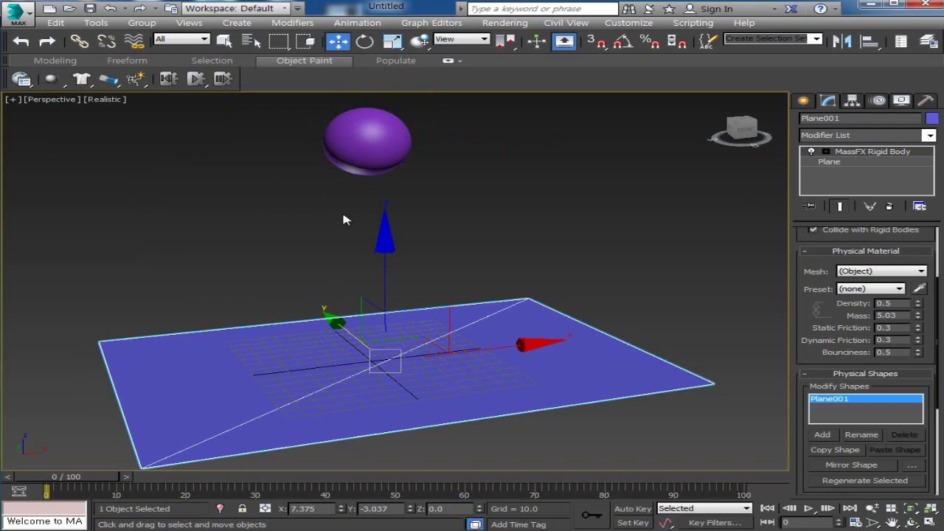
click(194, 80)
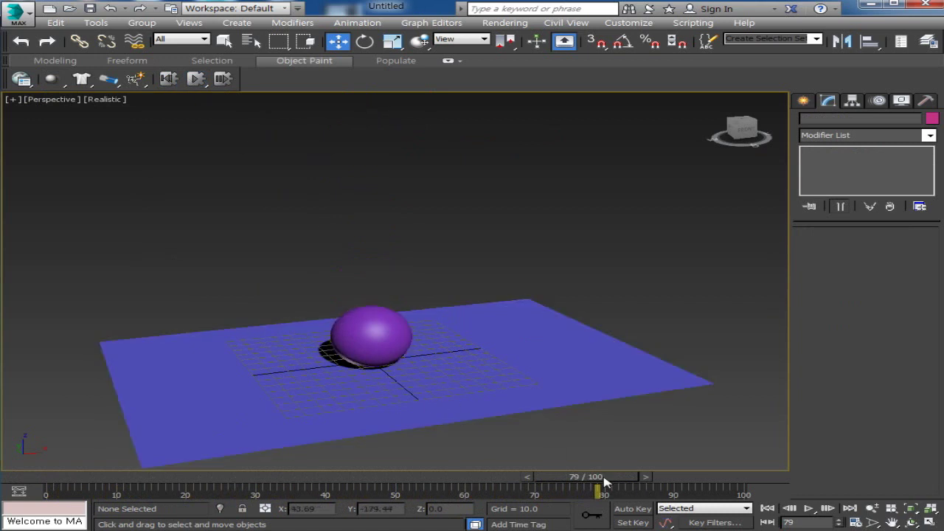
click(369, 334)
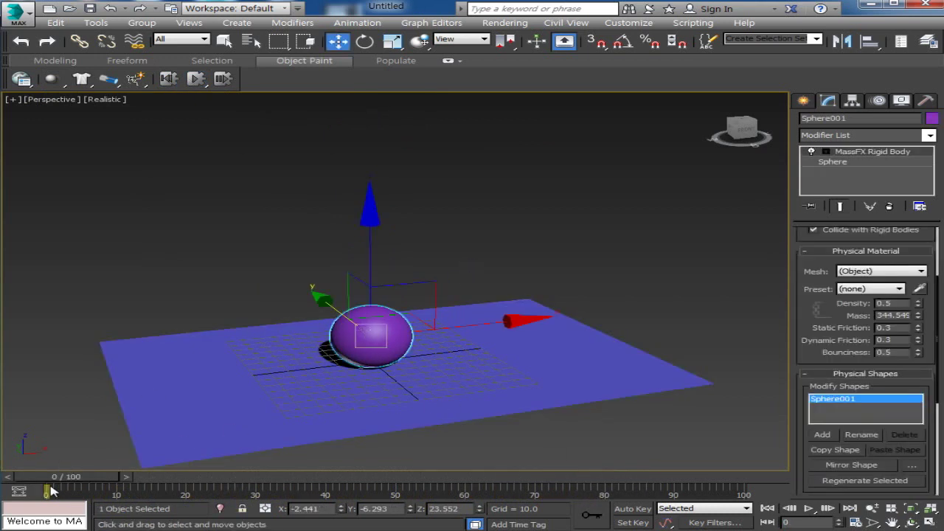
Step: Lift the sphere back to Z 168 and give it the Rubber preset (bounciness 0.8)
drag(370, 243, 370, 53)
mouse_move(509, 416)
middle_down()
mouse_move(511, 451)
mouse_move(531, 364)
mouse_move(570, 322)
middle_up()
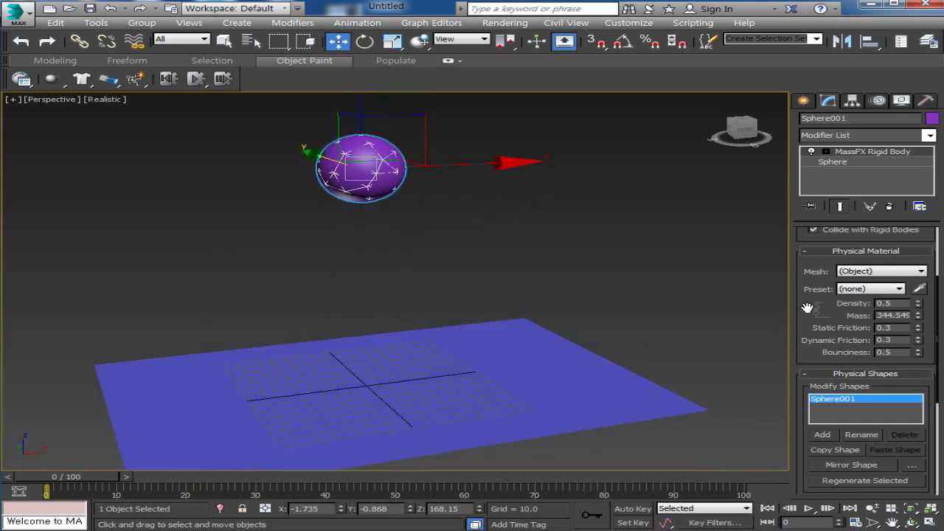
drag(807, 307, 809, 275)
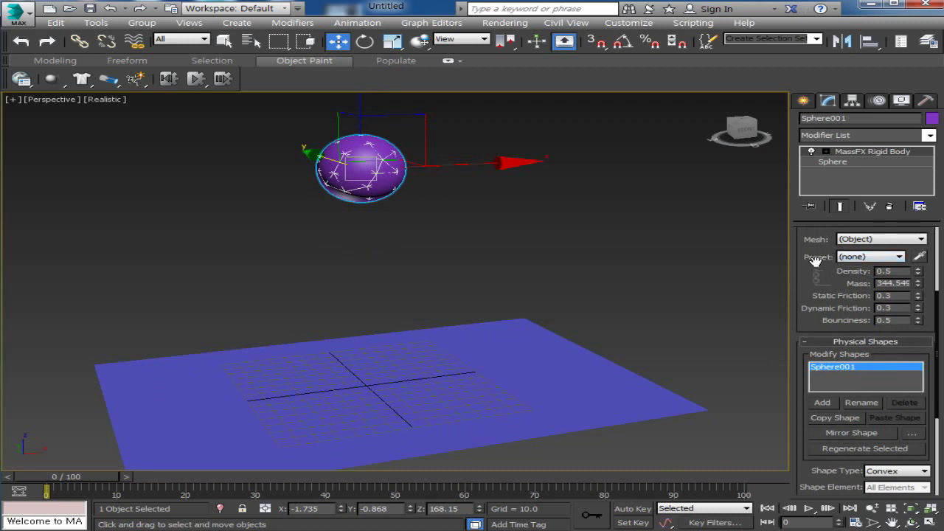
click(860, 262)
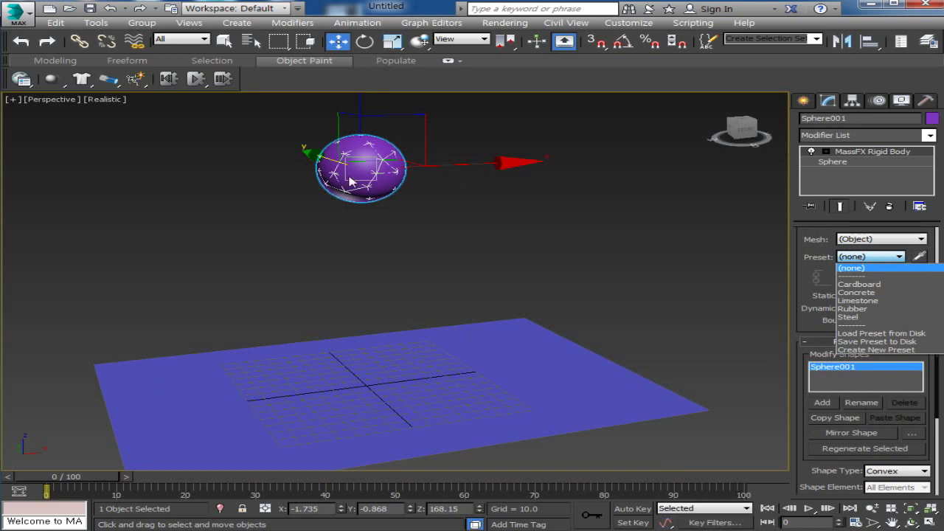
click(877, 310)
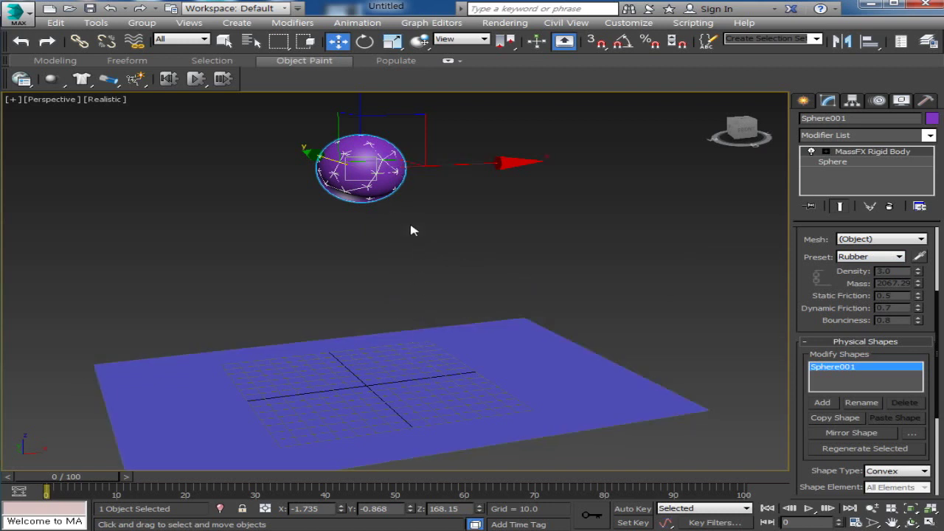
click(504, 375)
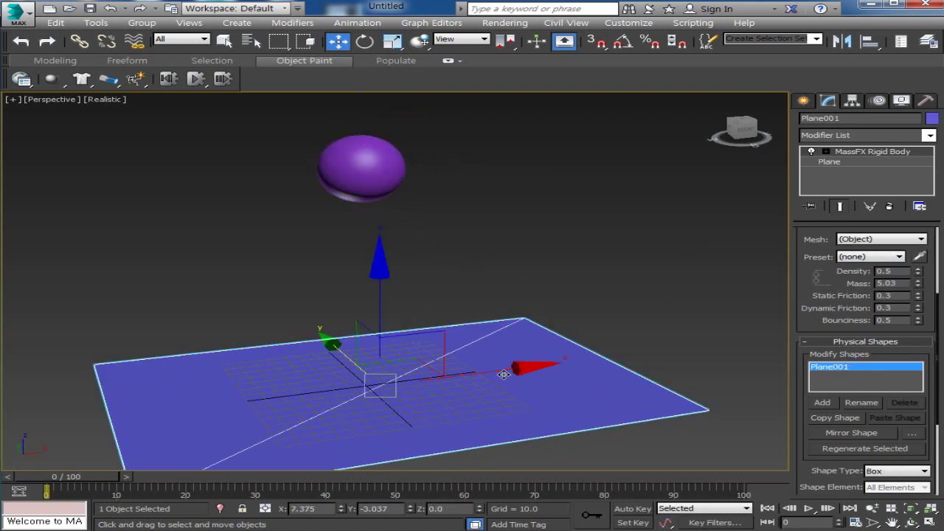
Step: Give the plane the Concrete preset (bounciness 0.1), replay and rewind, then restore four viewports
click(870, 258)
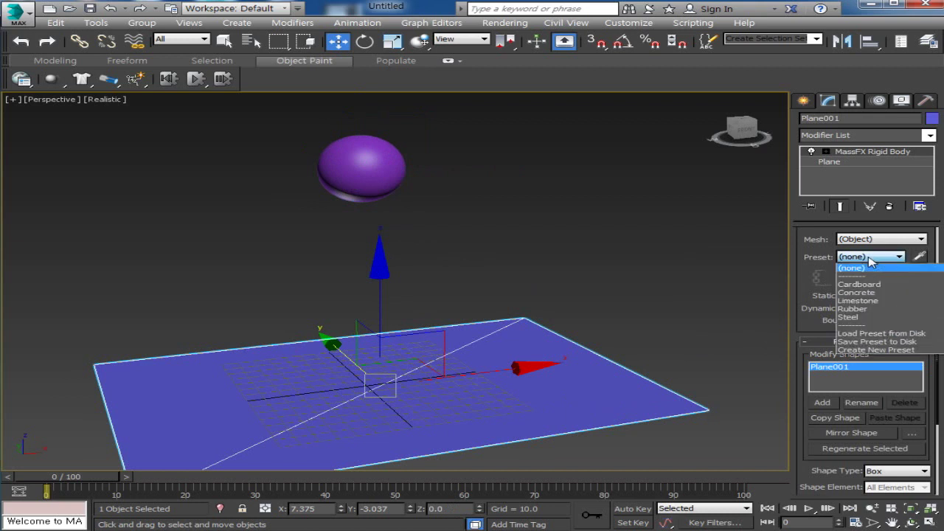
click(855, 293)
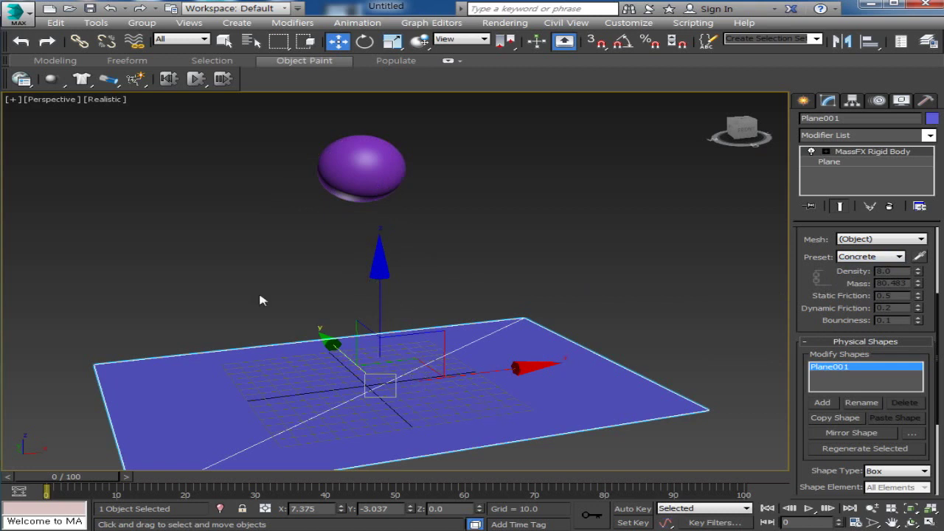
click(195, 79)
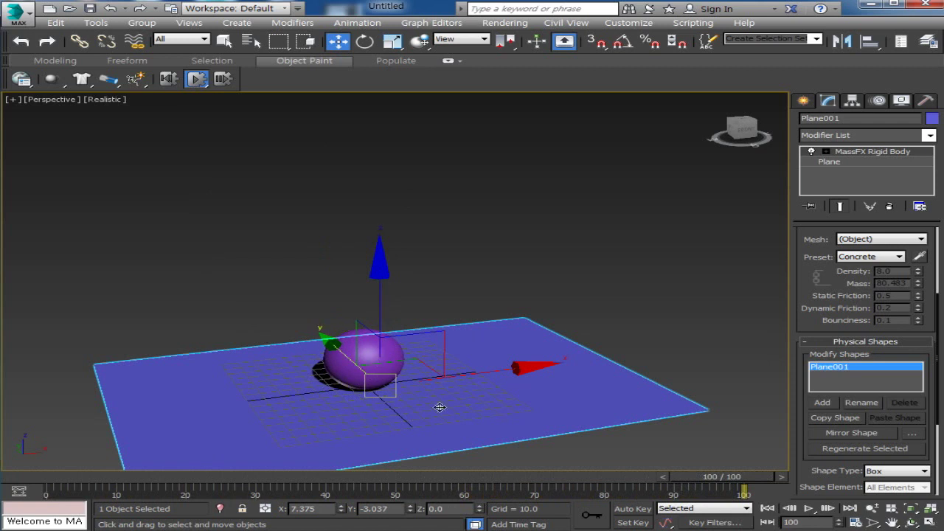
mouse_move(740, 479)
mouse_down()
mouse_move(126, 449)
mouse_move(46, 476)
mouse_up()
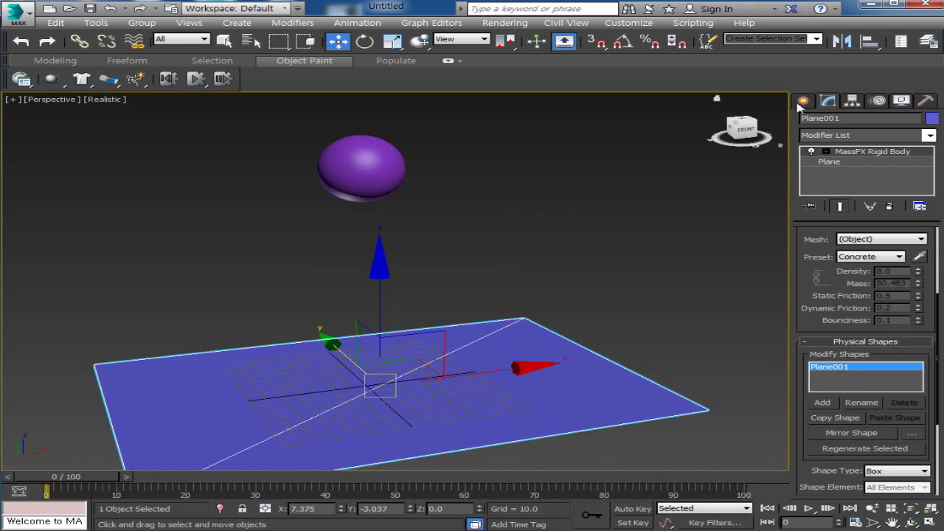
click(929, 522)
Step: Create a box step over the centre of the blue plane
click(803, 101)
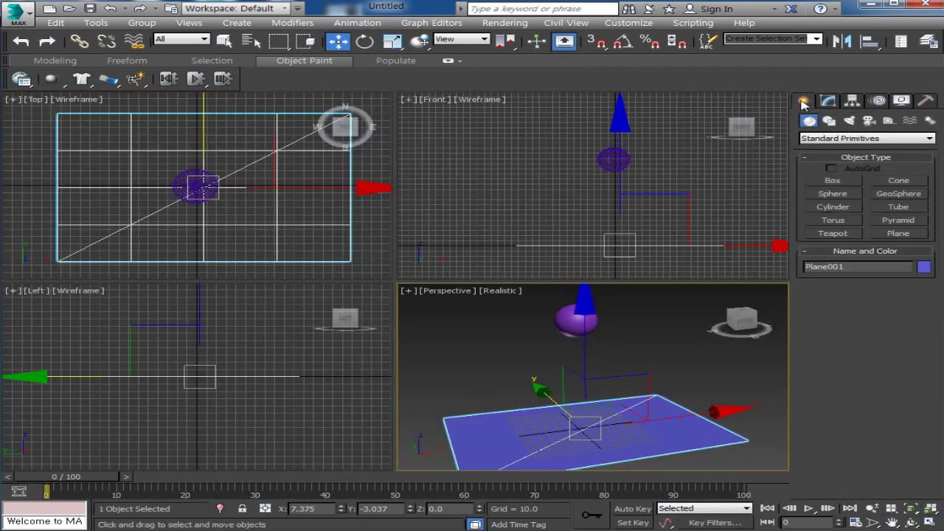
click(833, 180)
mouse_move(135, 150)
mouse_down()
mouse_move(261, 229)
mouse_move(256, 222)
mouse_up()
click(256, 214)
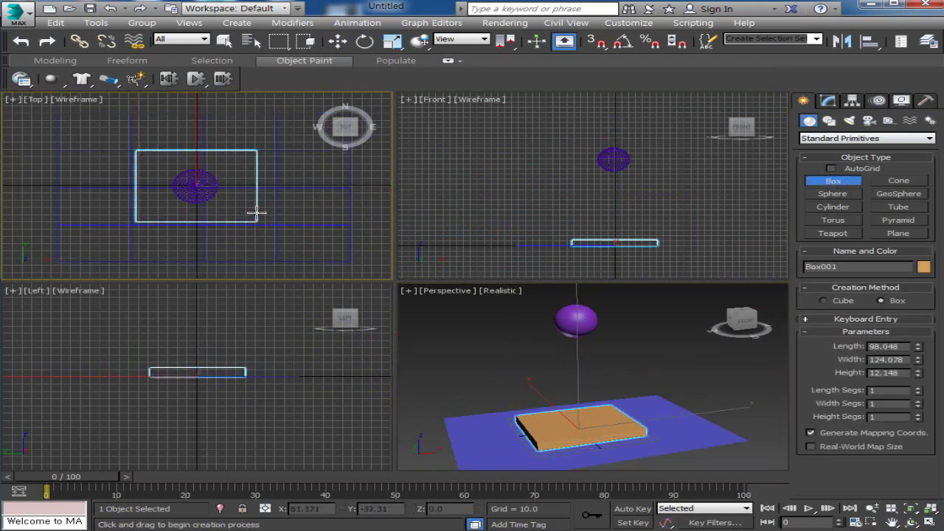
right_click(544, 374)
alt+middle_drag(543, 374, 649, 398)
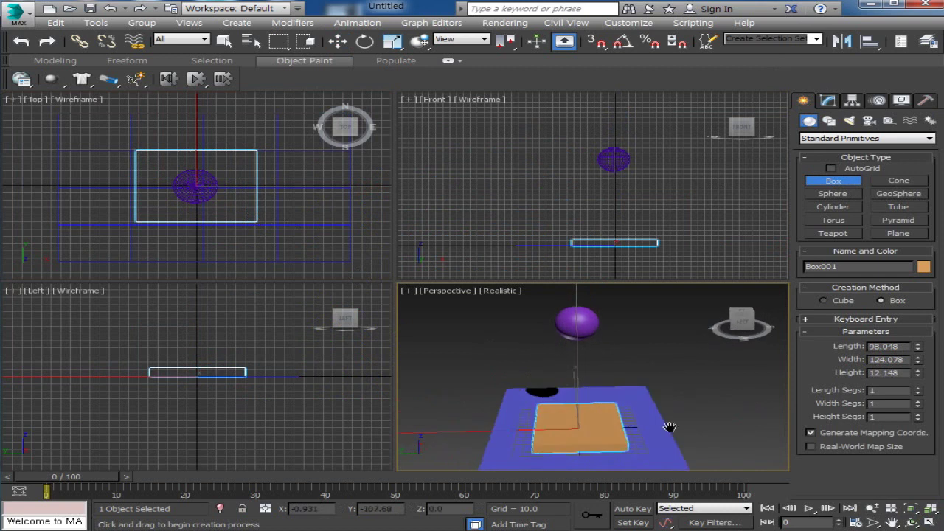
Step: Nudge the box along Y and make a Box002 copy lifted above it
key(w)
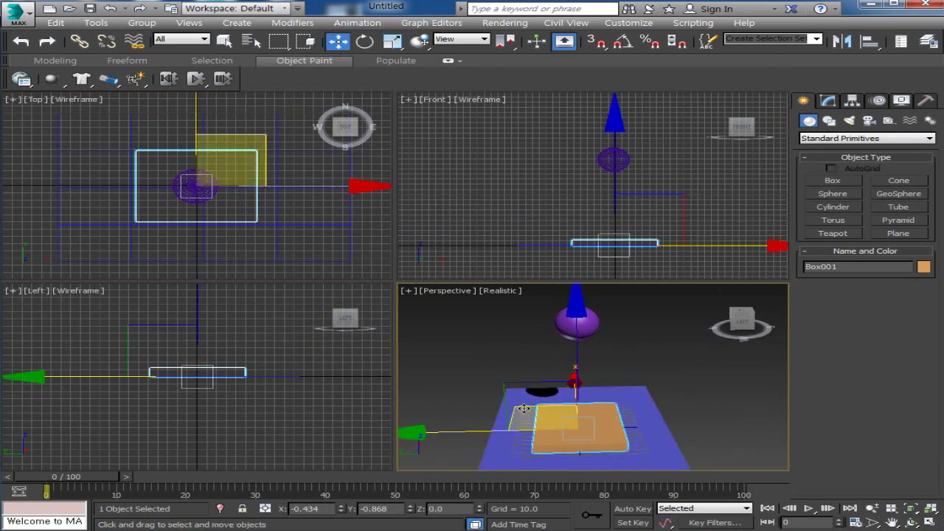
drag(474, 431, 451, 432)
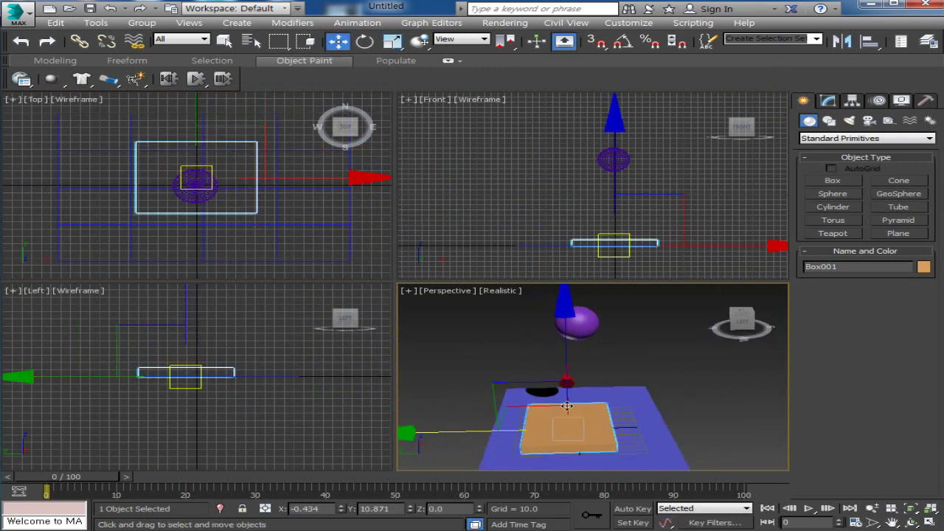
mouse_move(566, 357)
shift+mouse_down()
mouse_move(566, 344)
mouse_move(565, 380)
shift+mouse_up()
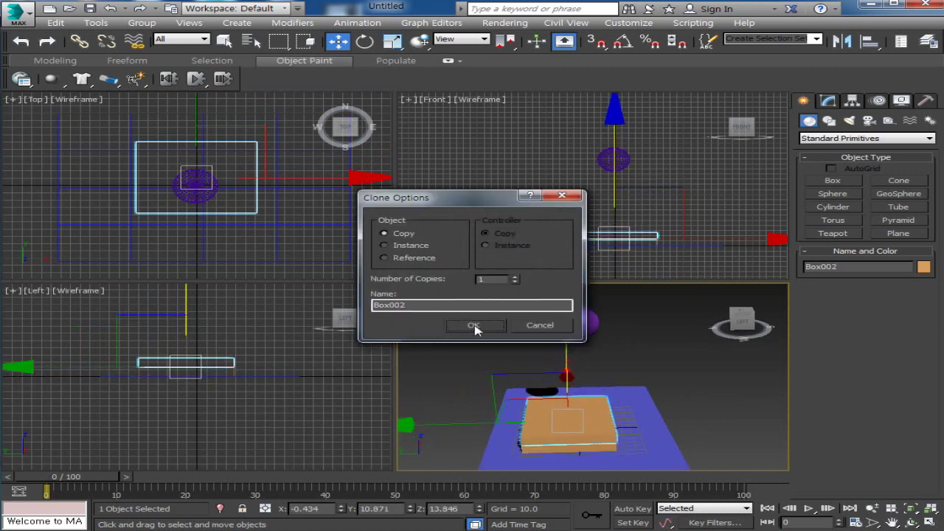
click(474, 325)
Step: Slide the copy into a step position, then cancel a two-copy clone
middle_drag(177, 449, 168, 410)
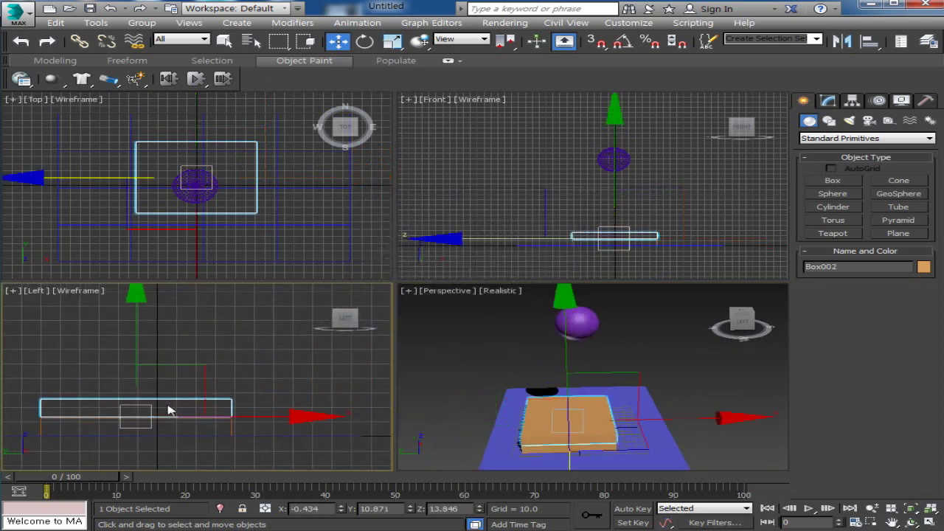
drag(201, 376, 174, 376)
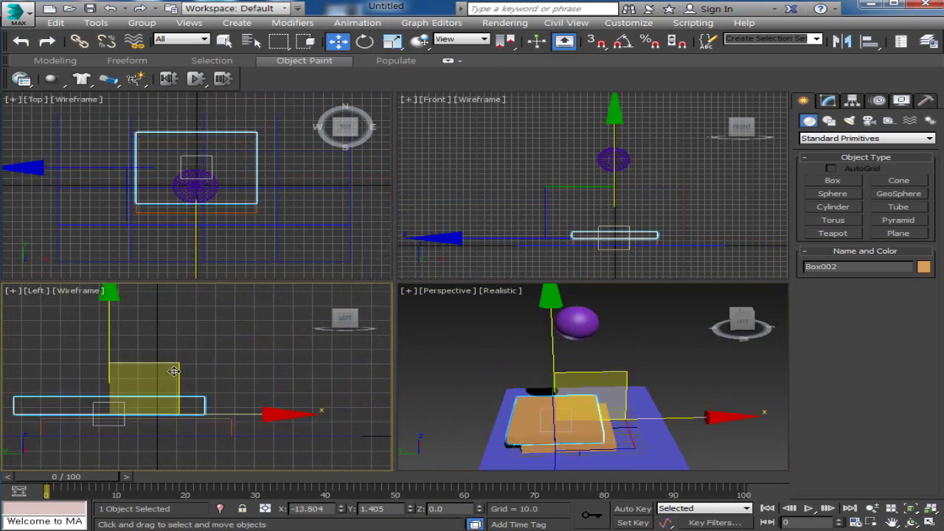
mouse_move(323, 391)
middle_down()
mouse_move(371, 391)
mouse_move(390, 424)
middle_up()
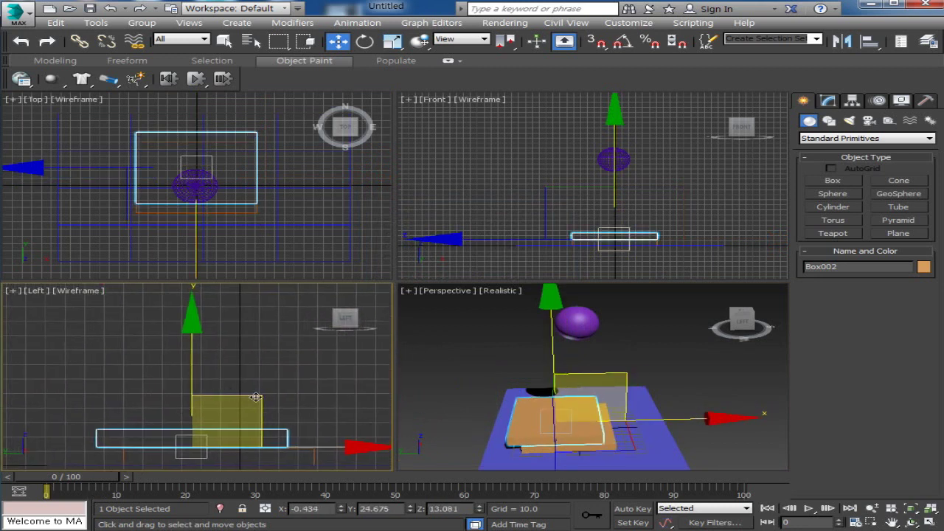
mouse_move(268, 396)
mouse_down()
mouse_move(247, 396)
mouse_move(222, 378)
mouse_up()
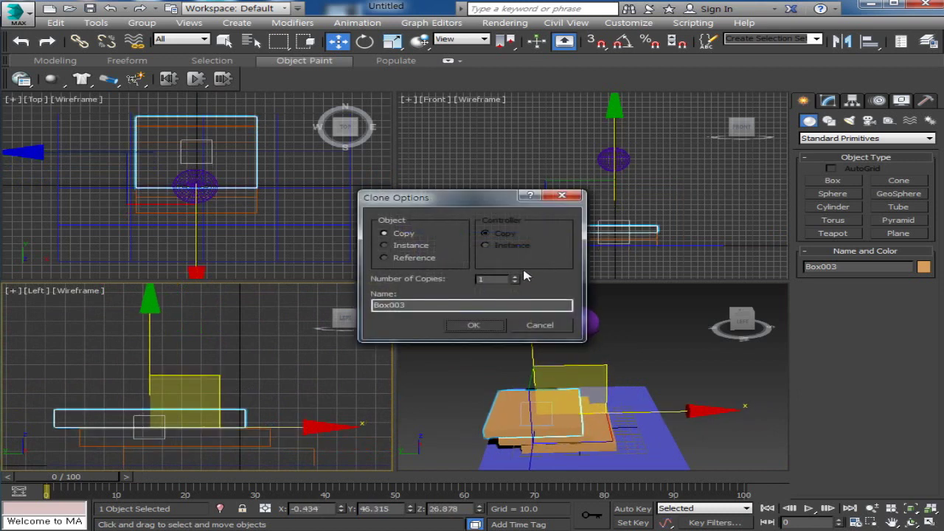
click(516, 279)
click(539, 324)
Step: Clone the bottom step up and back as eight instanced copies forming the staircase
click(346, 455)
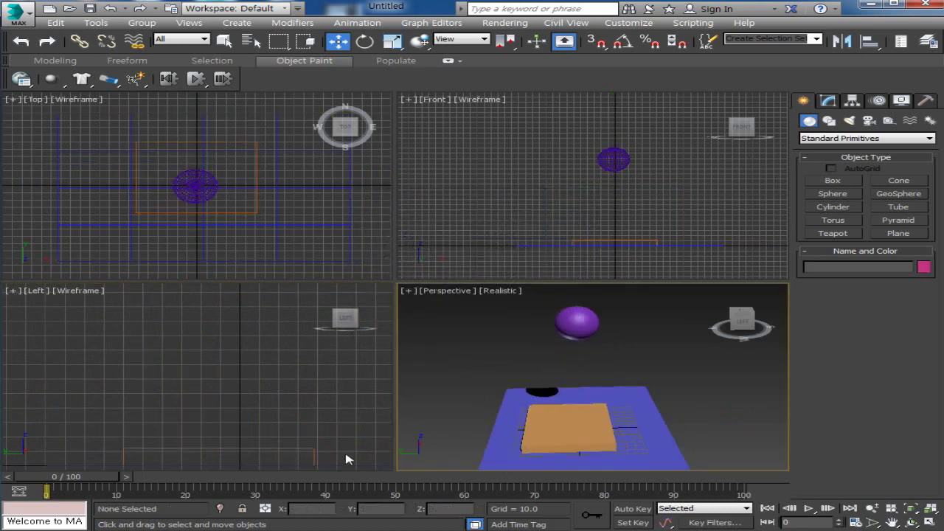
mouse_move(346, 455)
middle_down()
mouse_move(358, 381)
mouse_move(272, 445)
mouse_move(290, 433)
middle_up()
click(349, 393)
shift+drag(296, 391, 270, 373)
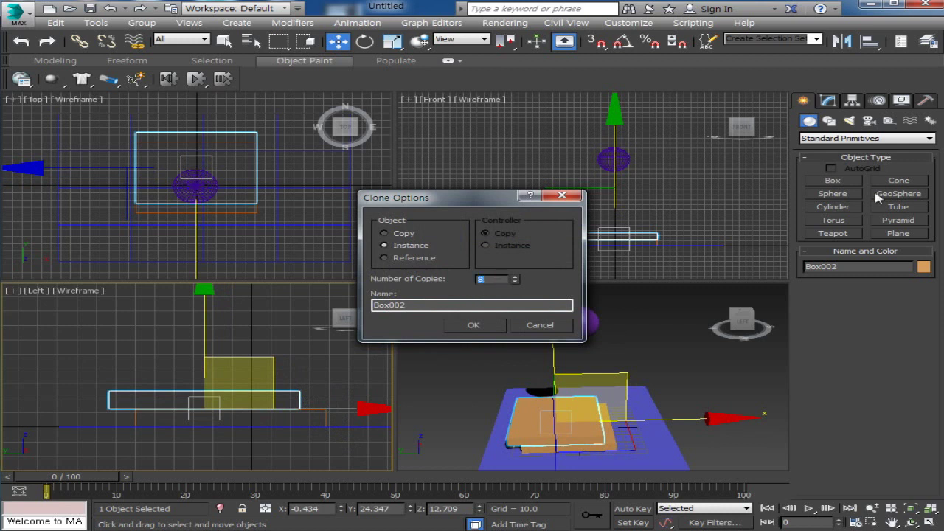
click(473, 325)
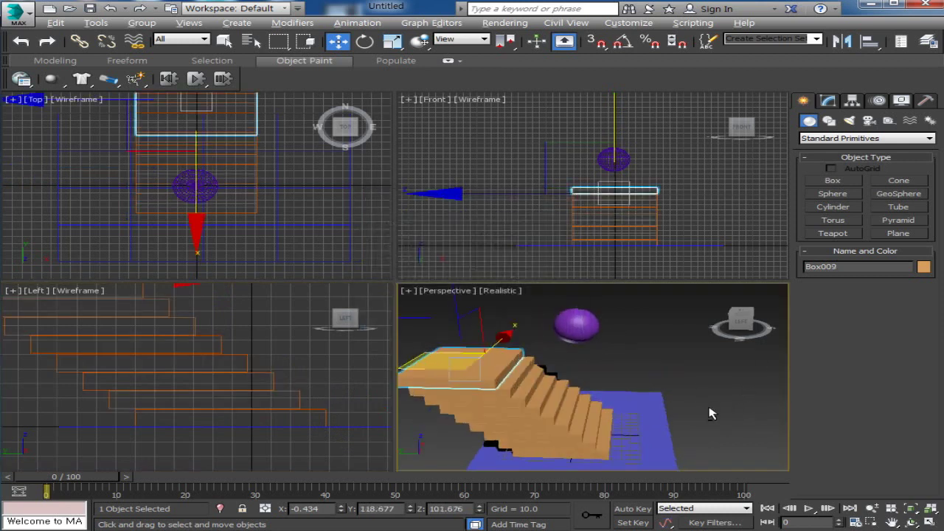
Step: Move the purple sphere up above the new stairs
alt+middle_drag(710, 413, 685, 396)
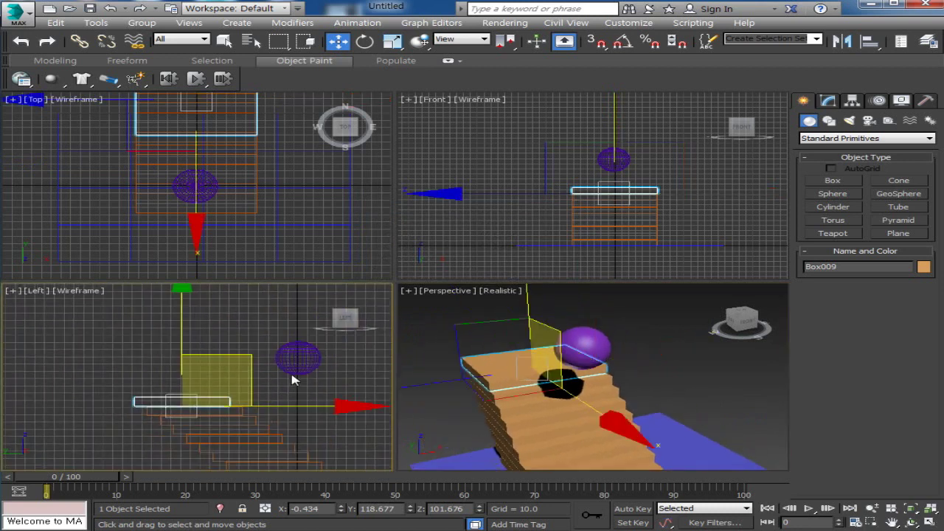
click(297, 365)
middle_drag(325, 362, 231, 361)
Step: Move the sphere further up and back, and reposition the blue ground plane
drag(267, 331, 184, 299)
scroll(632, 384, down, 5)
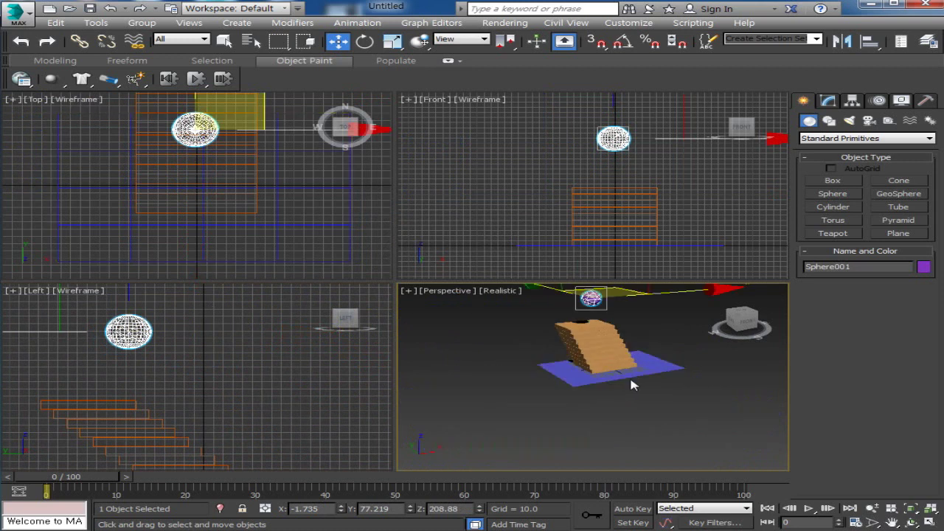
drag(631, 384, 622, 415)
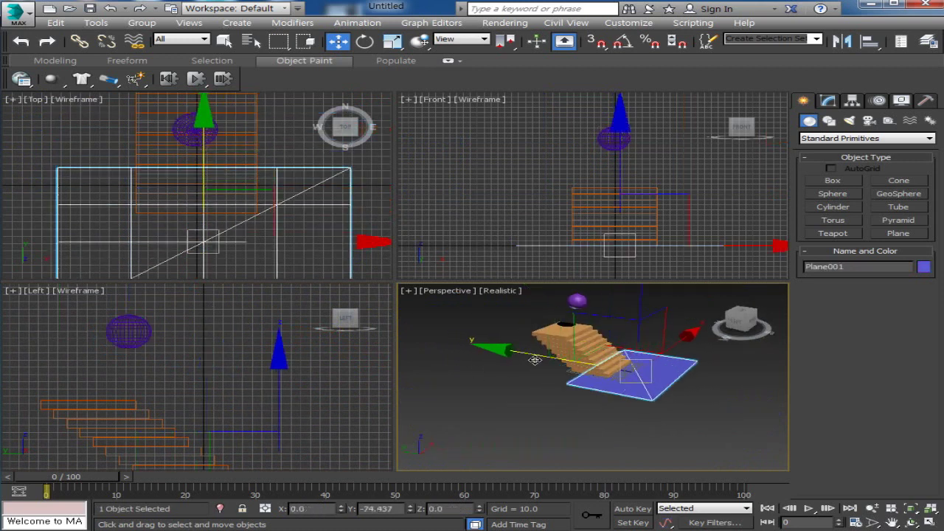
mouse_move(535, 359)
alt+middle_down()
mouse_move(518, 411)
mouse_move(531, 438)
mouse_move(585, 430)
alt+middle_up()
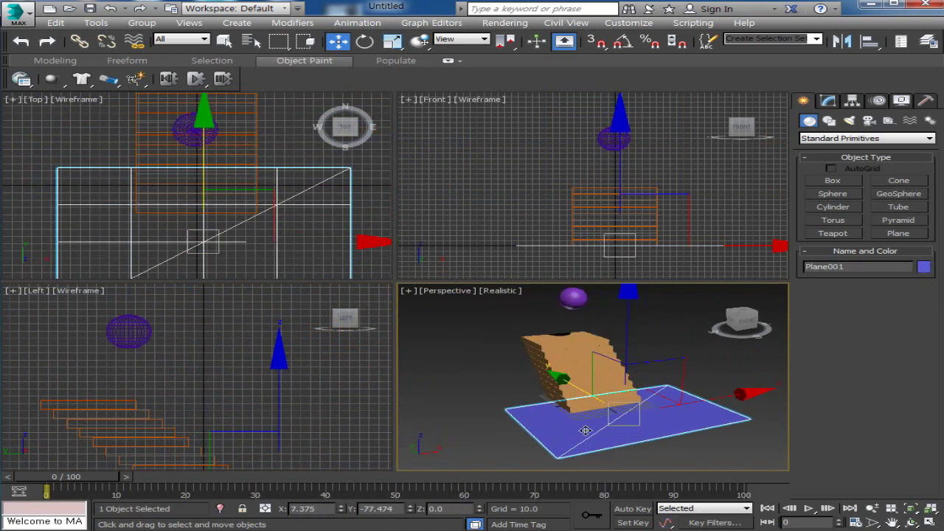
scroll(306, 413, down, 3)
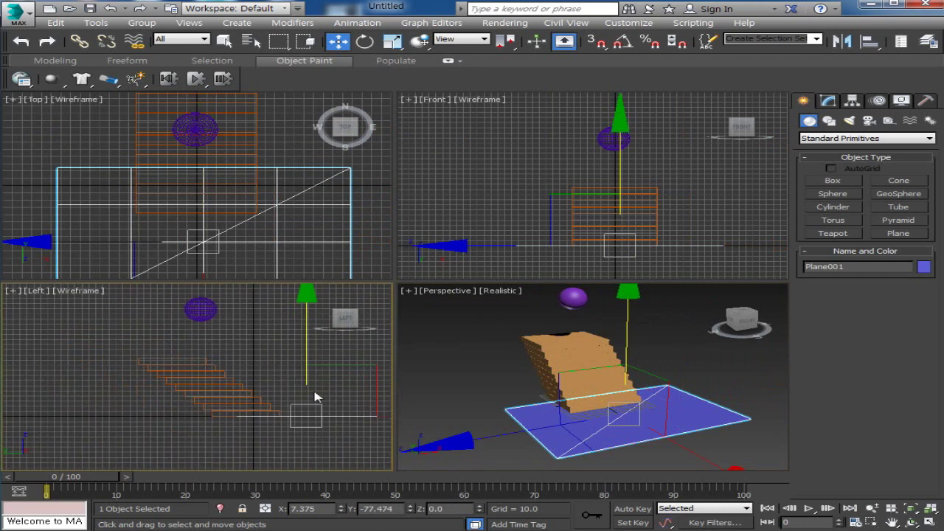
Step: Set the plane's Length to 534.23 and Width to 475.714
click(828, 101)
click(831, 161)
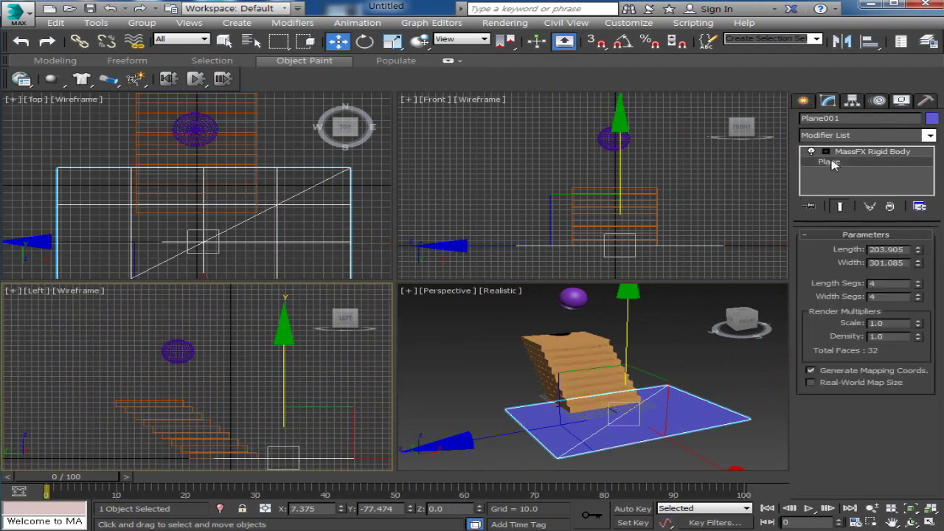
drag(917, 253, 941, 145)
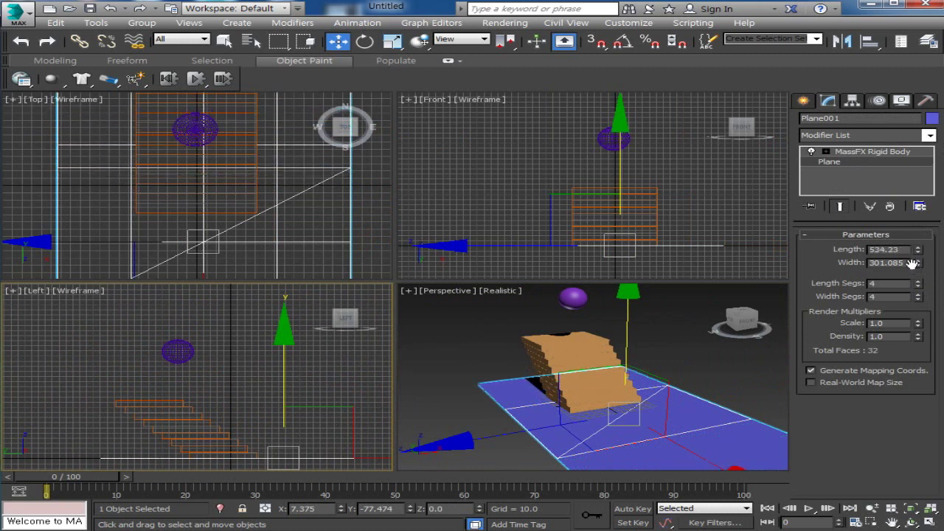
drag(918, 263, 921, 221)
alt+middle_drag(590, 384, 658, 409)
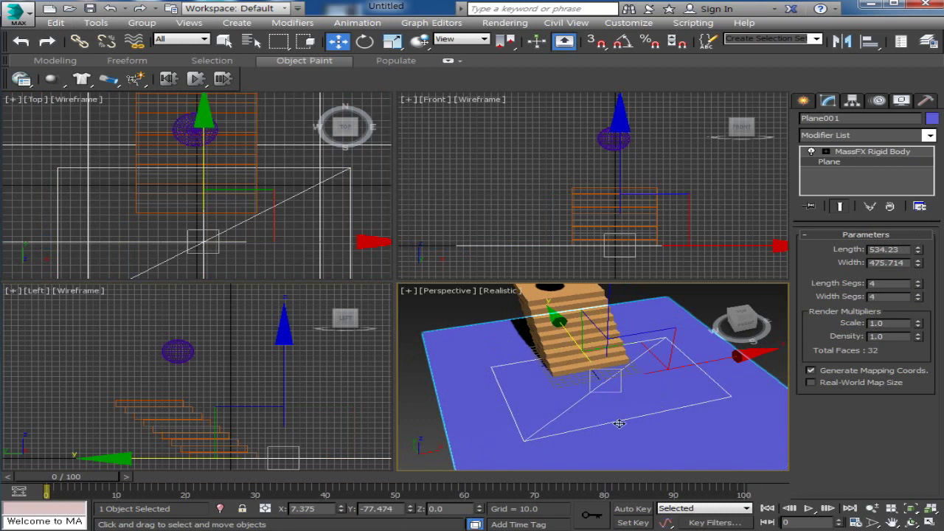
click(851, 151)
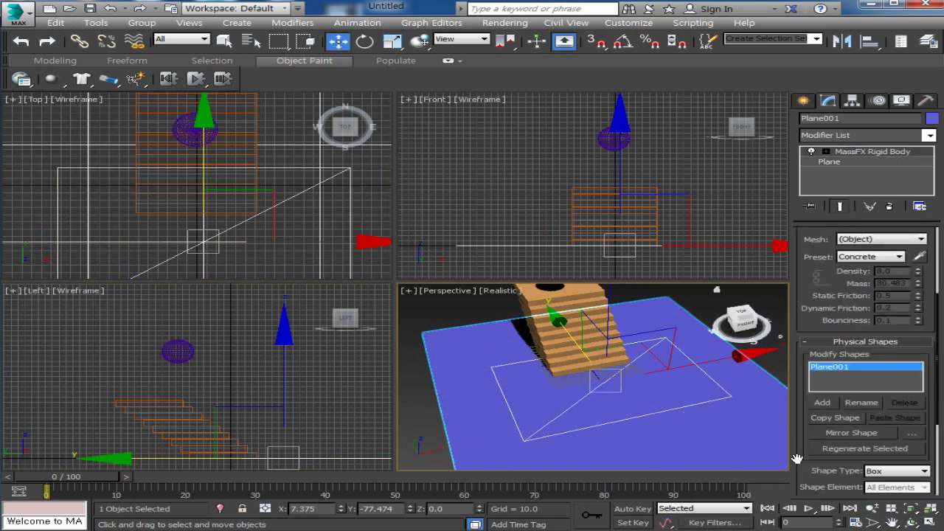
scroll(802, 461, down, 3)
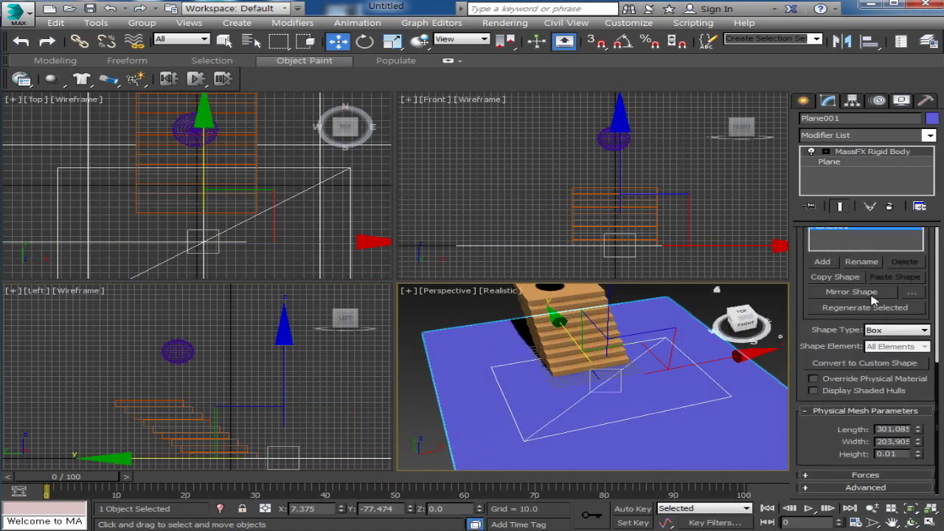
click(891, 334)
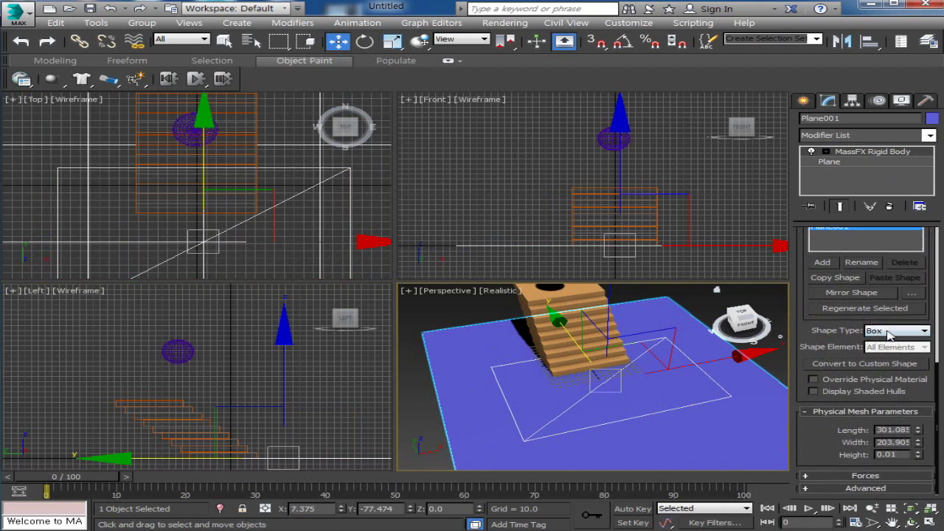
click(889, 367)
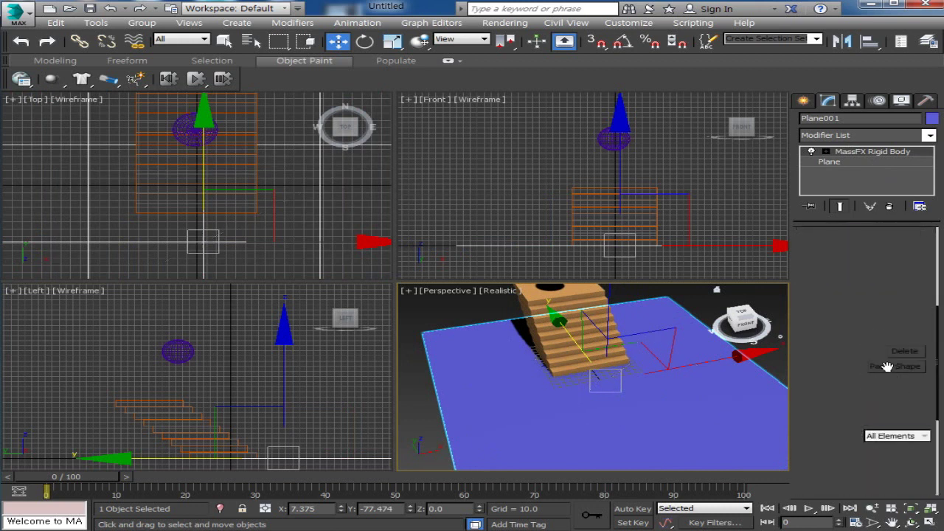
scroll(856, 295, down, 1)
scroll(855, 293, down, 2)
scroll(855, 293, down, 1)
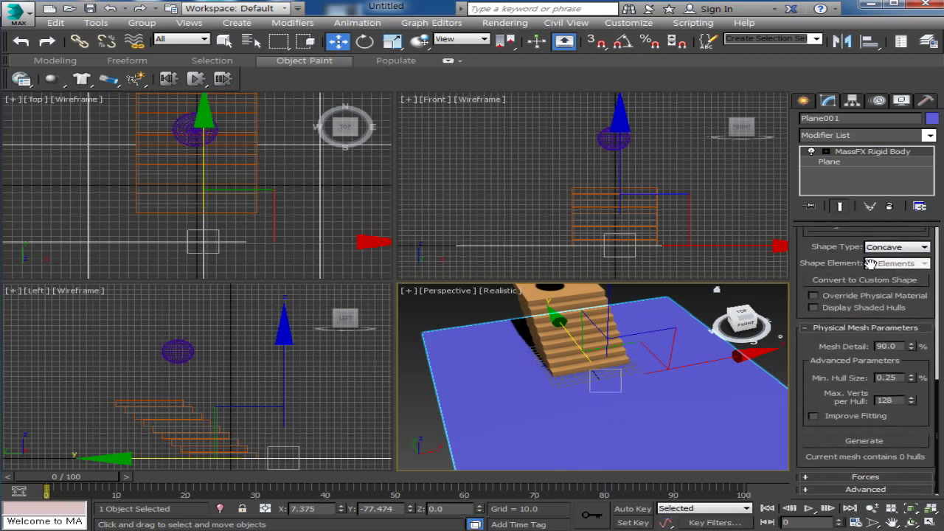
click(872, 440)
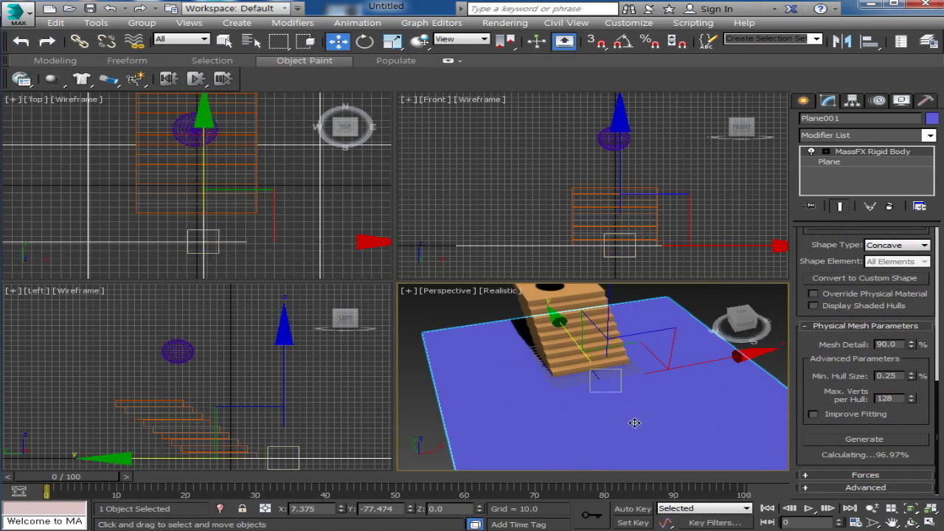
scroll(809, 278, up, 2)
scroll(809, 278, up, 2)
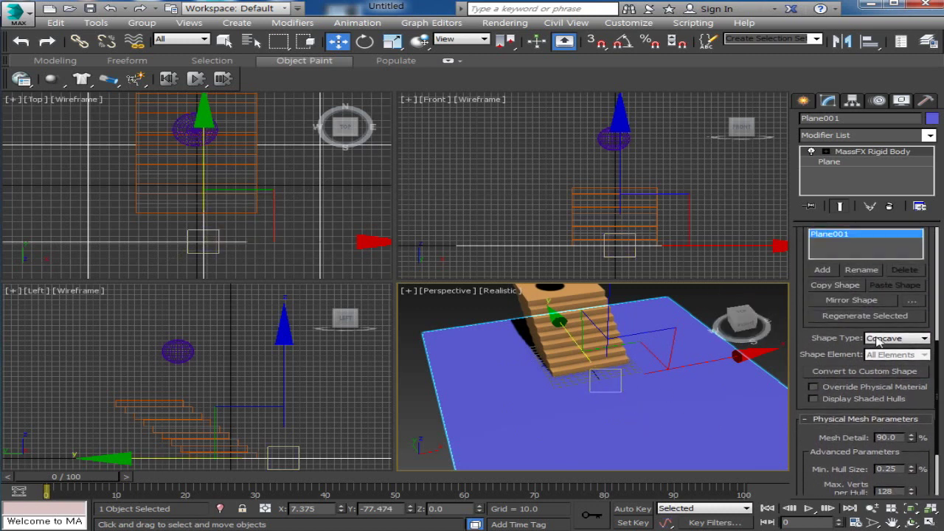
click(889, 337)
click(880, 358)
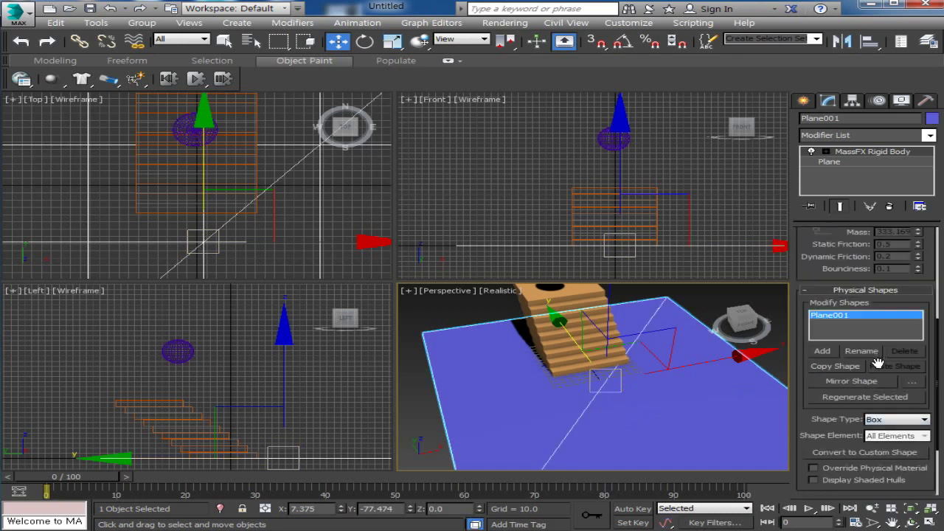
scroll(663, 390, down, 3)
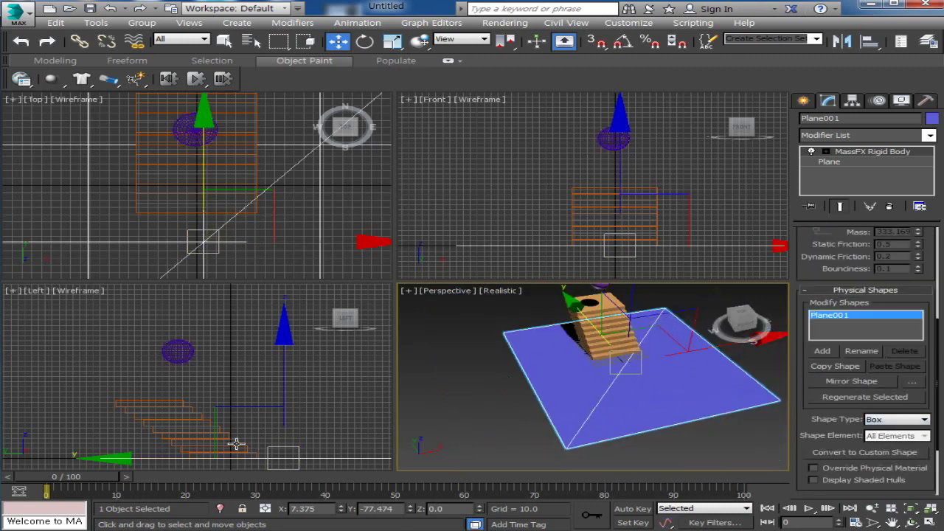
scroll(236, 444, up, 3)
click(299, 428)
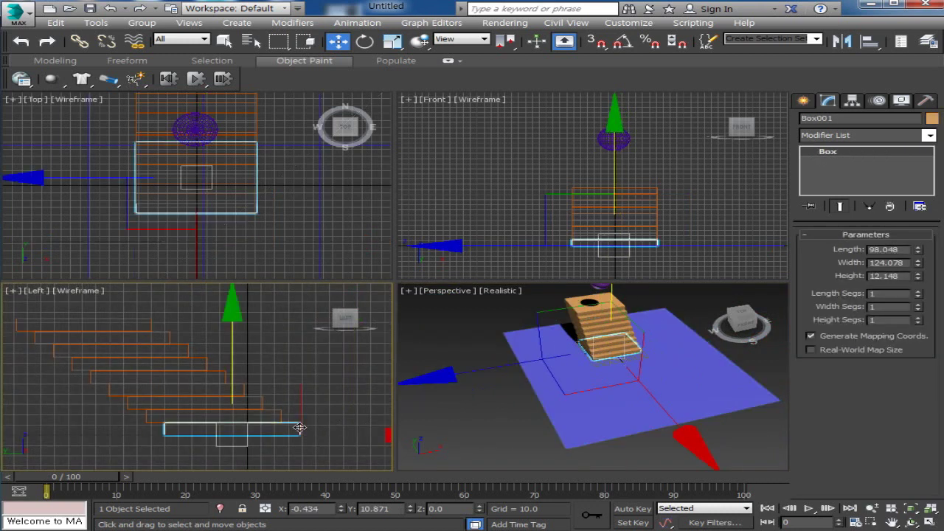
Step: Make the Box001 step a MassFX rigid body, applying it to all instanced steps
mouse_move(502, 397)
alt+middle_down()
mouse_move(514, 376)
mouse_move(498, 414)
alt+middle_up()
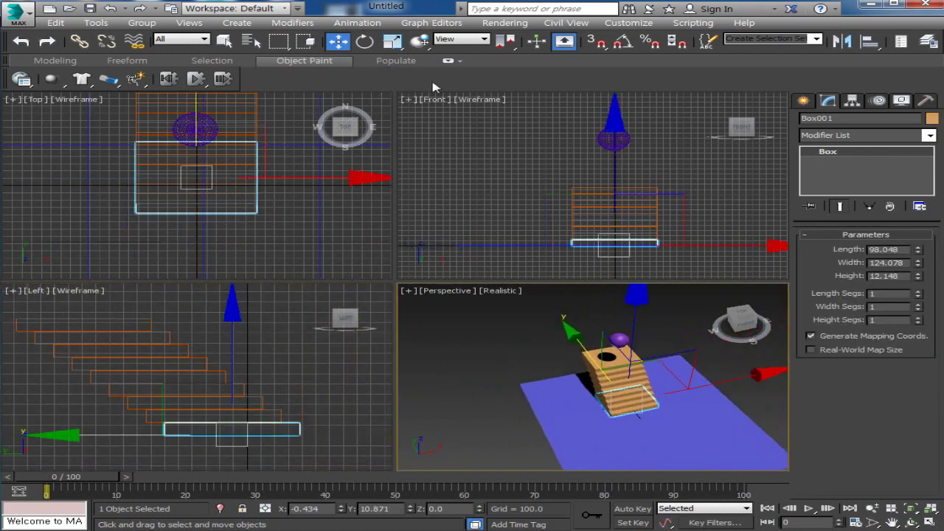
click(59, 86)
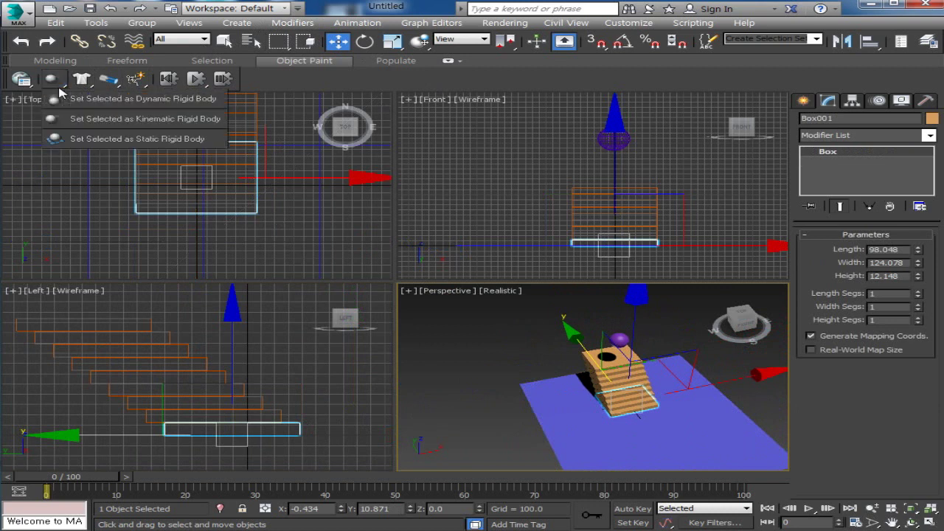
click(87, 118)
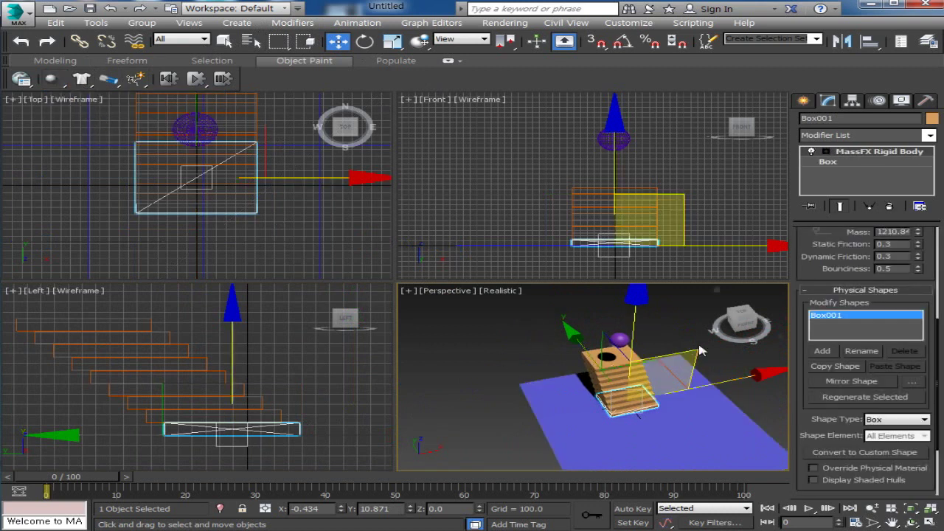
Step: Raise the purple sphere higher above the stairs
click(258, 408)
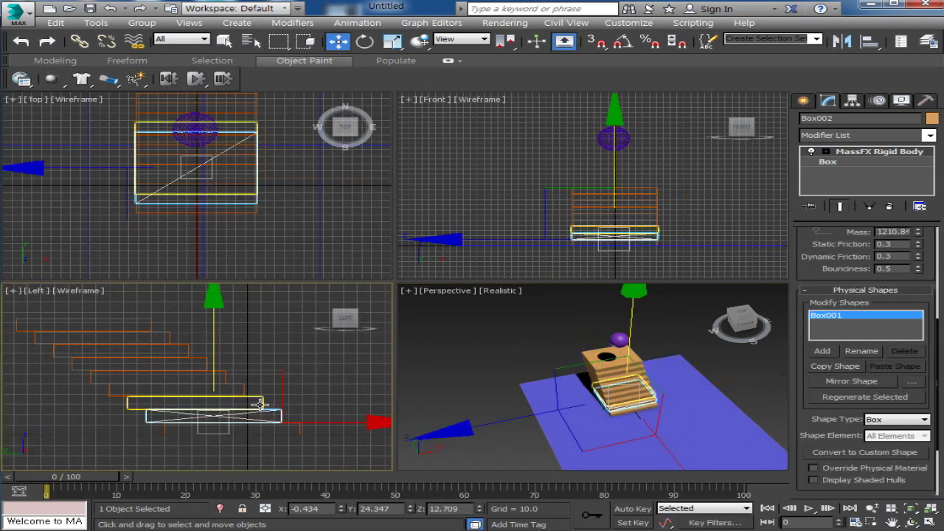
click(258, 404)
click(238, 389)
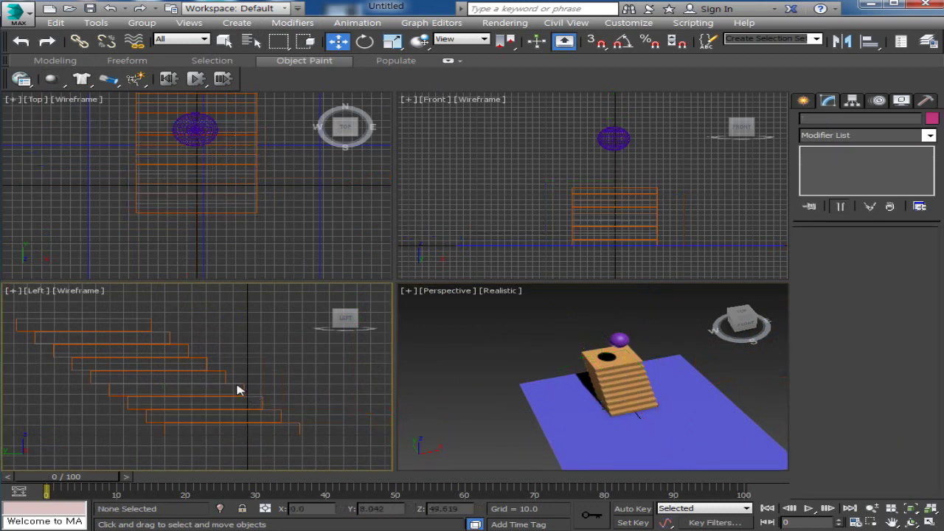
click(315, 169)
click(613, 139)
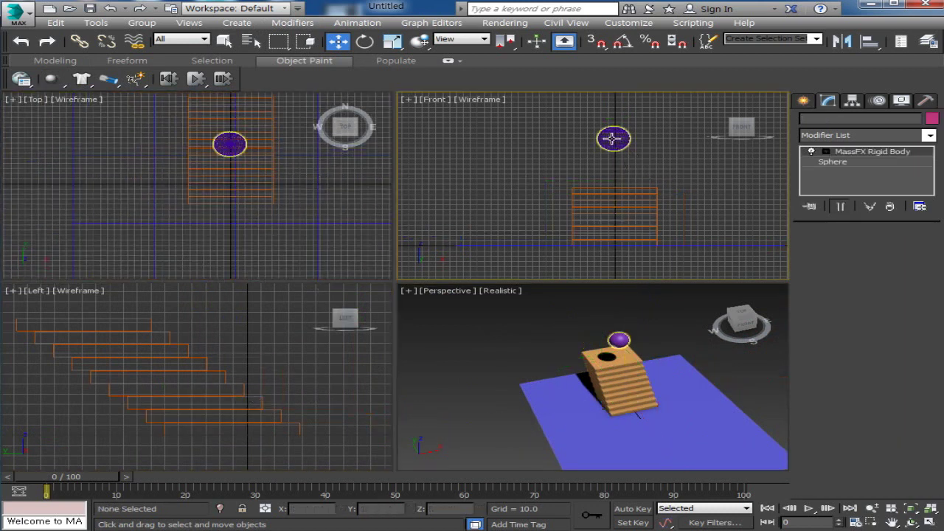
drag(609, 168, 609, 95)
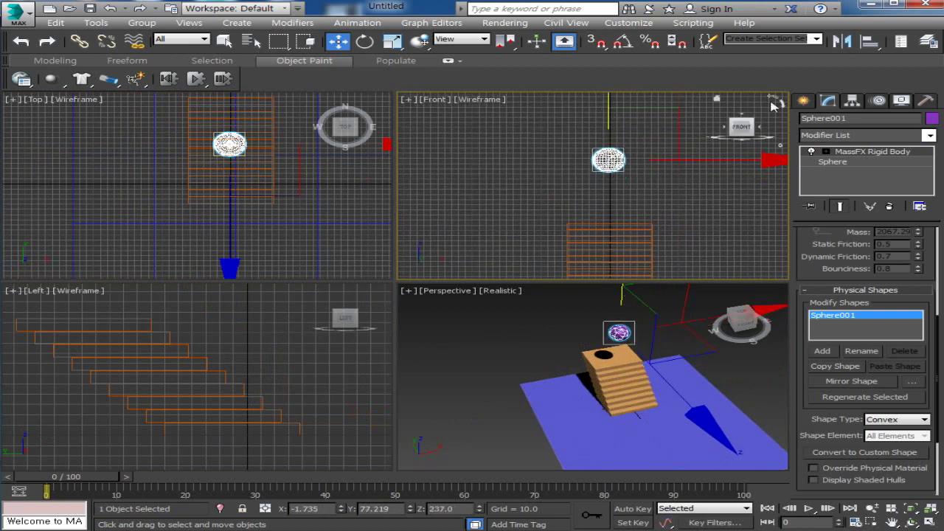
click(802, 101)
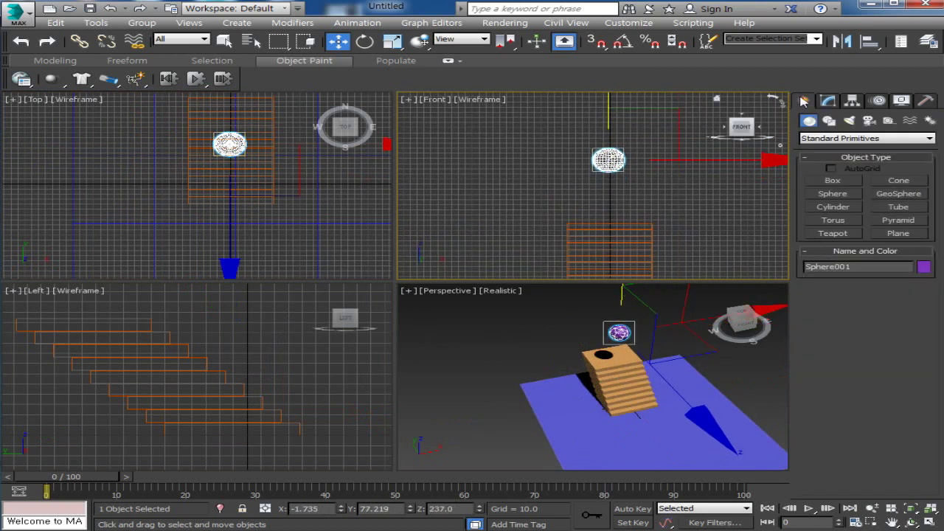
Step: Create a new box beside the sphere and raise it high above the stairs
click(831, 195)
click(832, 181)
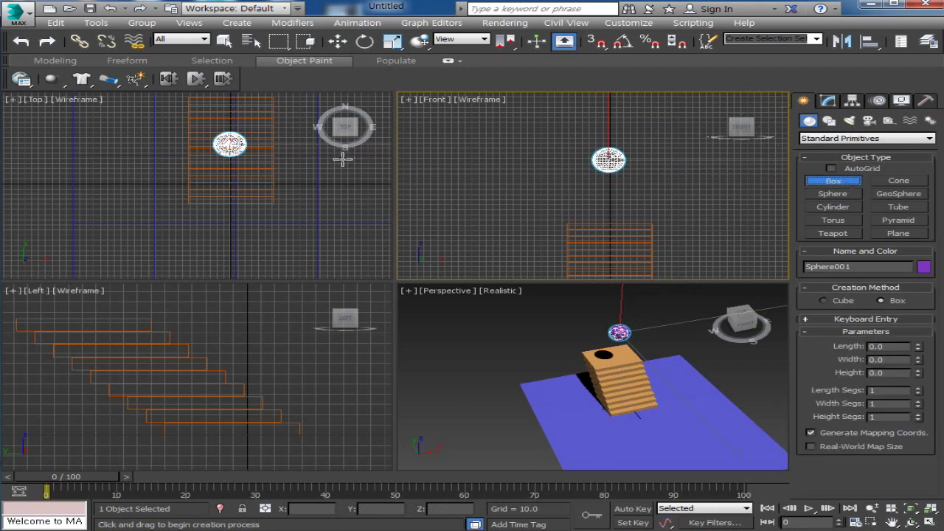
scroll(253, 246, up, 2)
middle_drag(231, 142, 232, 194)
scroll(243, 190, up, 3)
drag(242, 180, 295, 227)
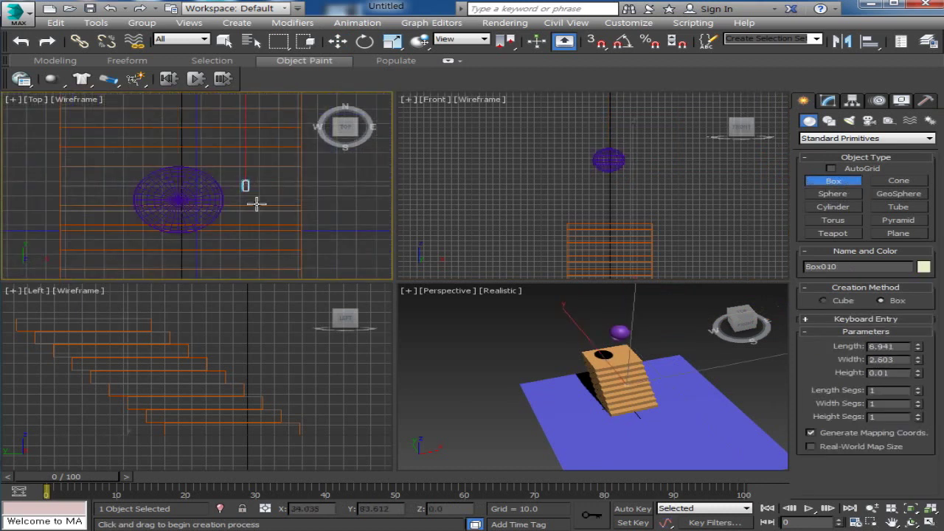
click(310, 168)
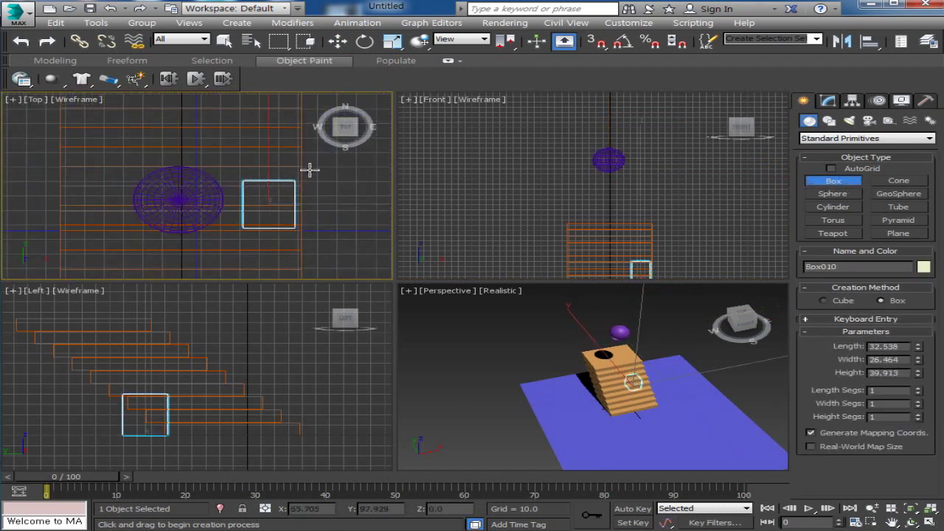
right_click(657, 194)
key(w)
drag(639, 203, 639, 94)
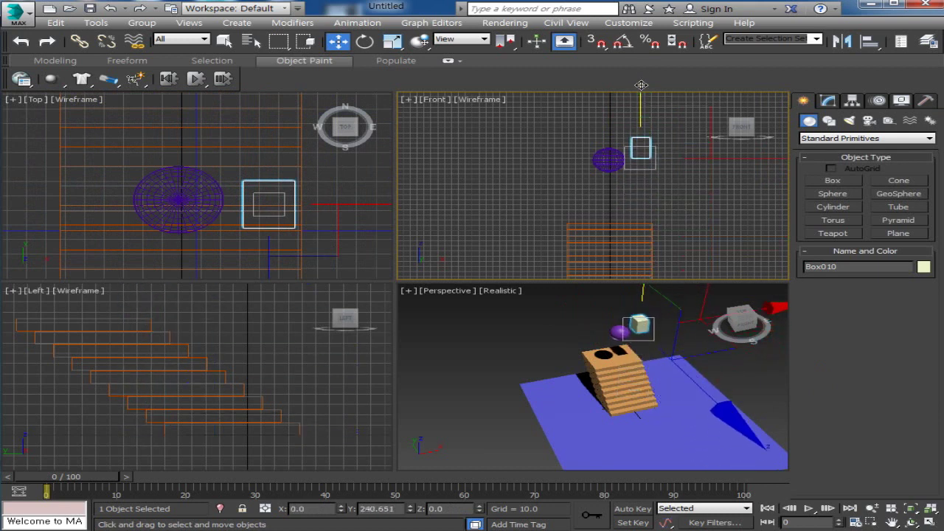
alt+middle_drag(671, 396, 737, 354)
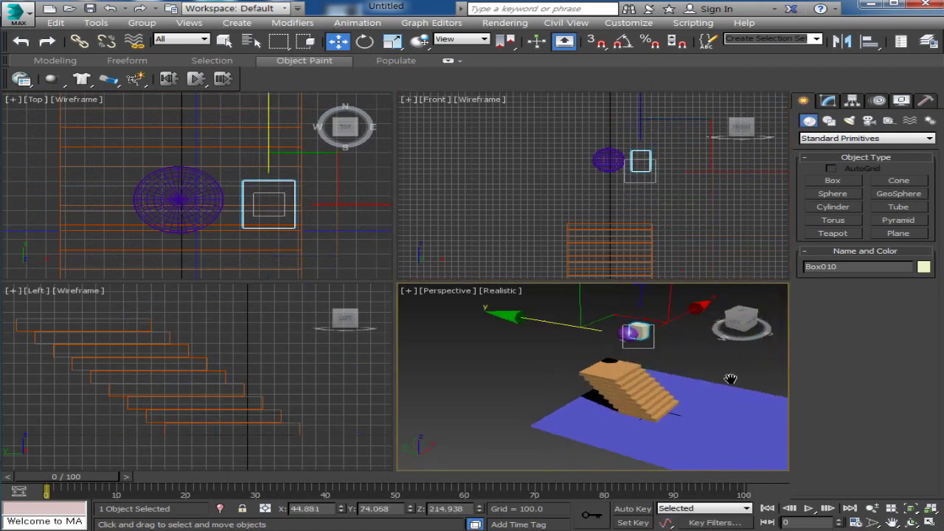
Step: Create a teapot and raise it above the stairs
click(833, 233)
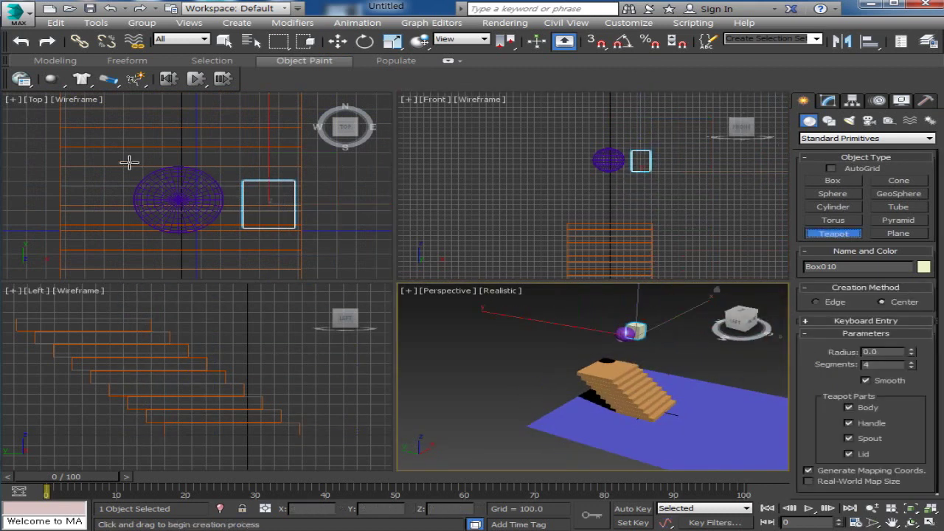
drag(98, 152, 112, 171)
key(w)
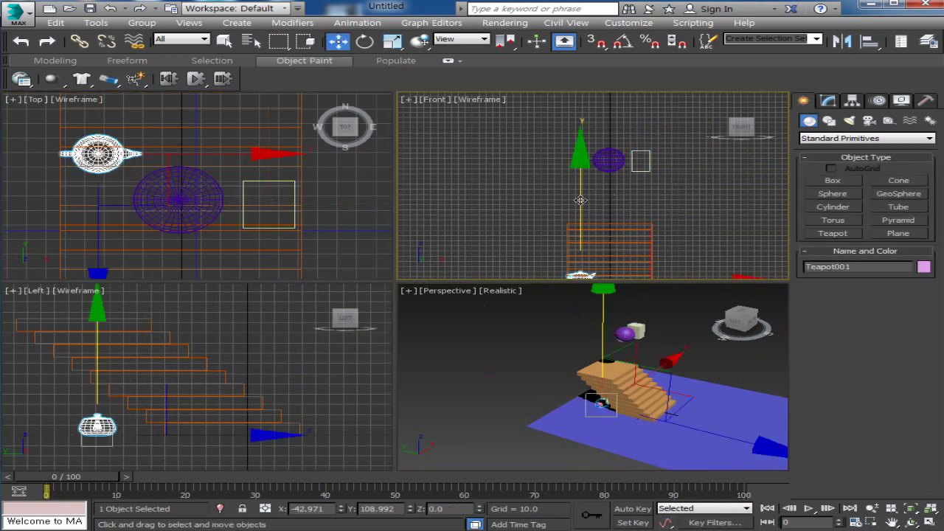
drag(580, 274, 579, 109)
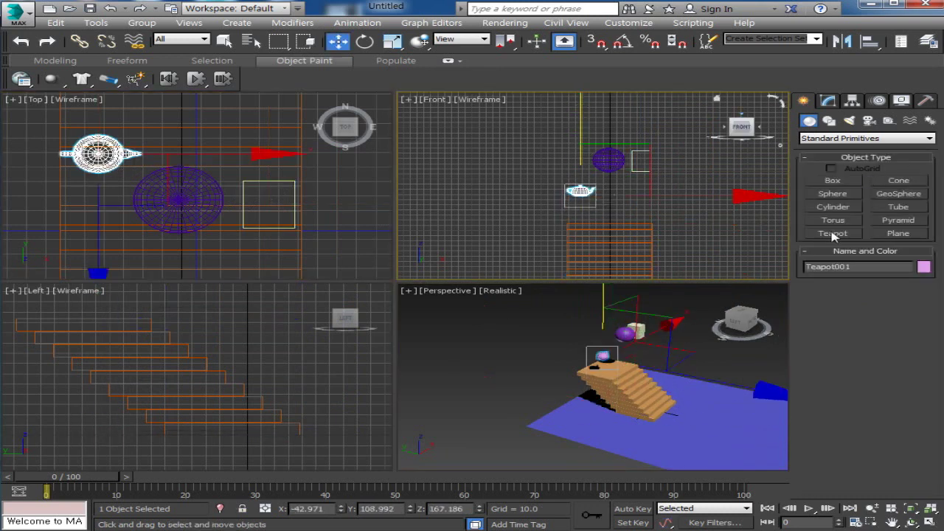
Step: Create a tube and raise it above the stairs
click(896, 207)
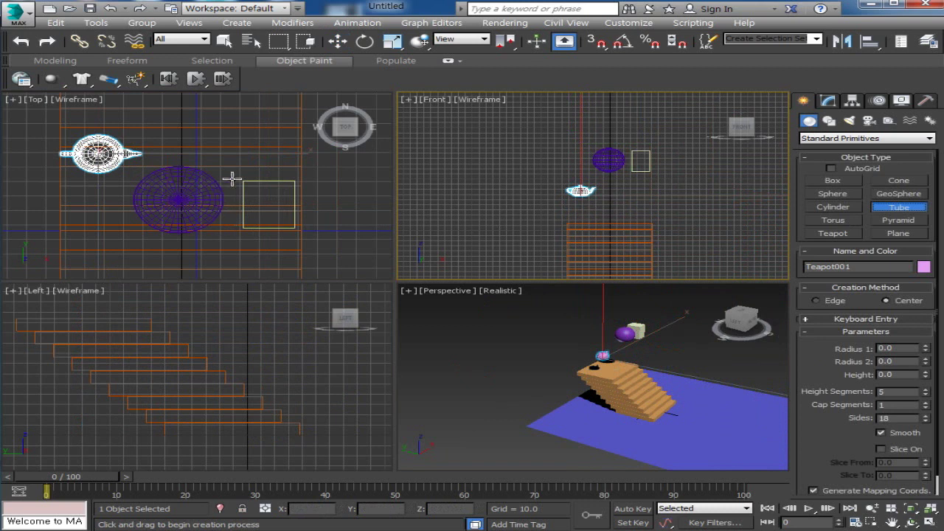
drag(228, 150, 233, 165)
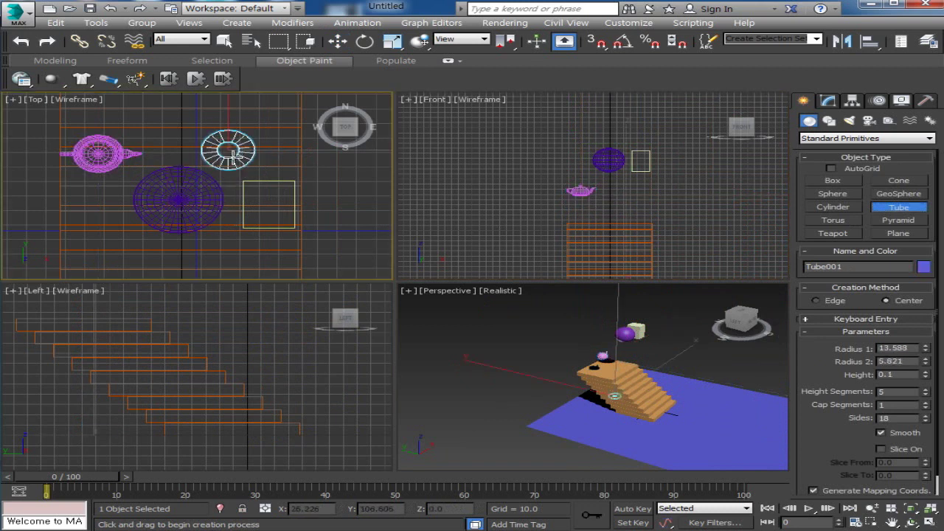
click(236, 156)
click(605, 187)
key(w)
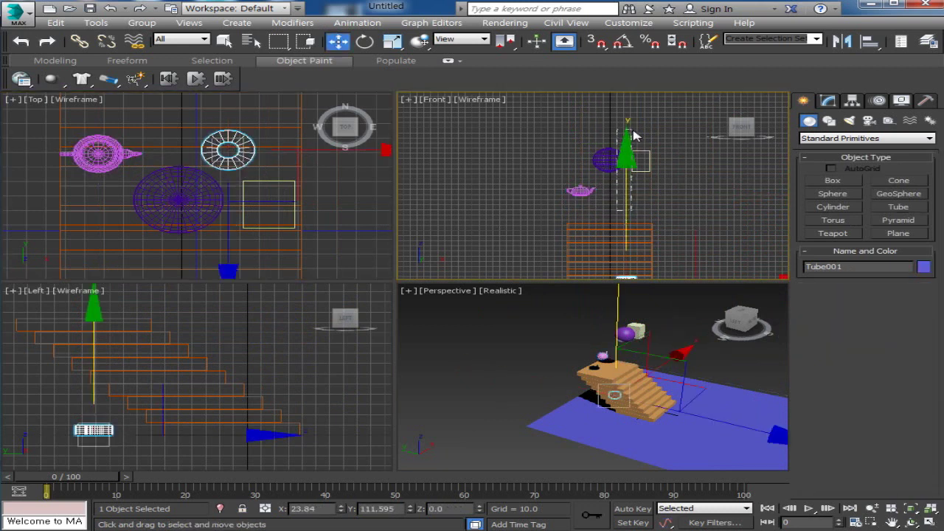
click(628, 214)
click(626, 205)
drag(626, 205, 626, 119)
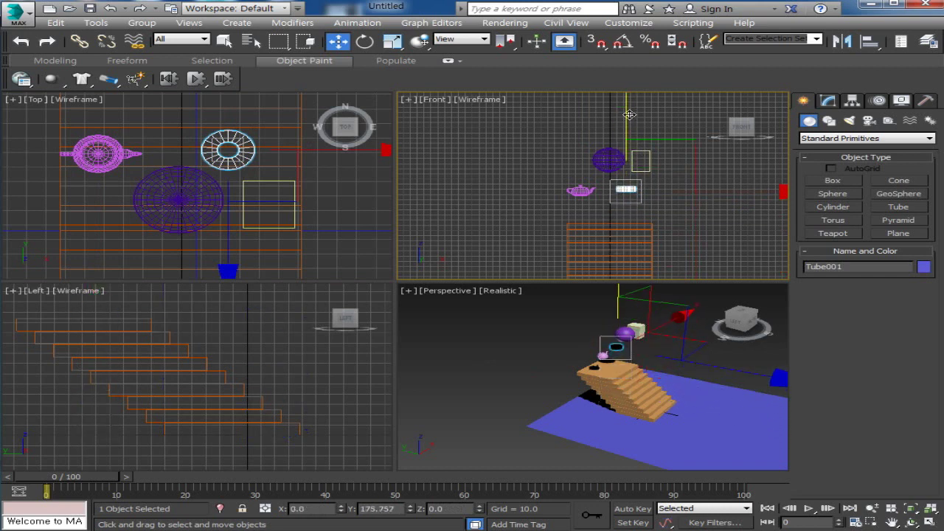
scroll(644, 208, up, 2)
scroll(695, 256, up, 2)
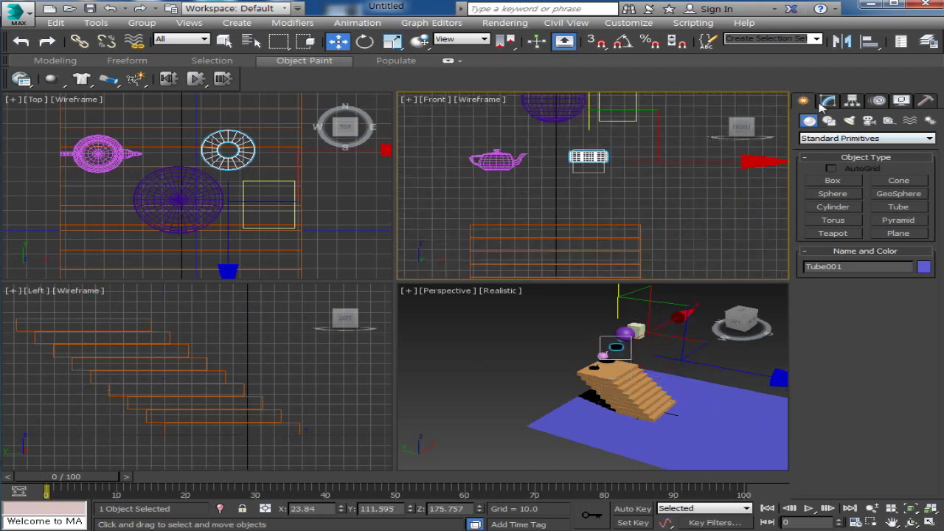
Step: Make the tube, teapot and box each a dynamic MassFX rigid body
click(62, 87)
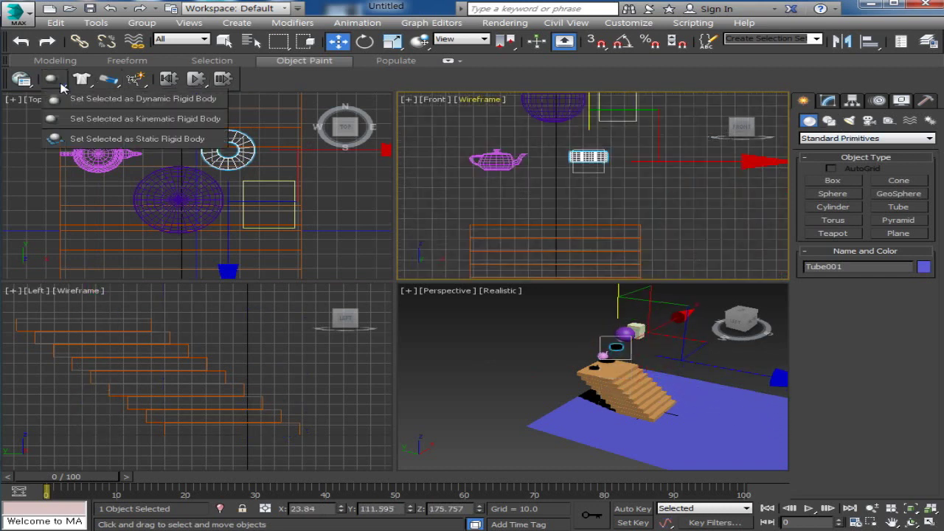
click(89, 99)
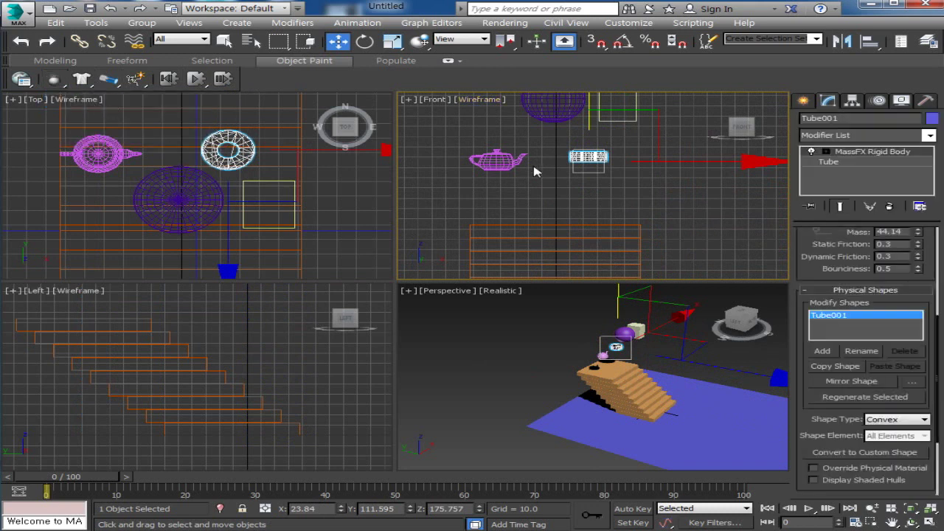
click(504, 164)
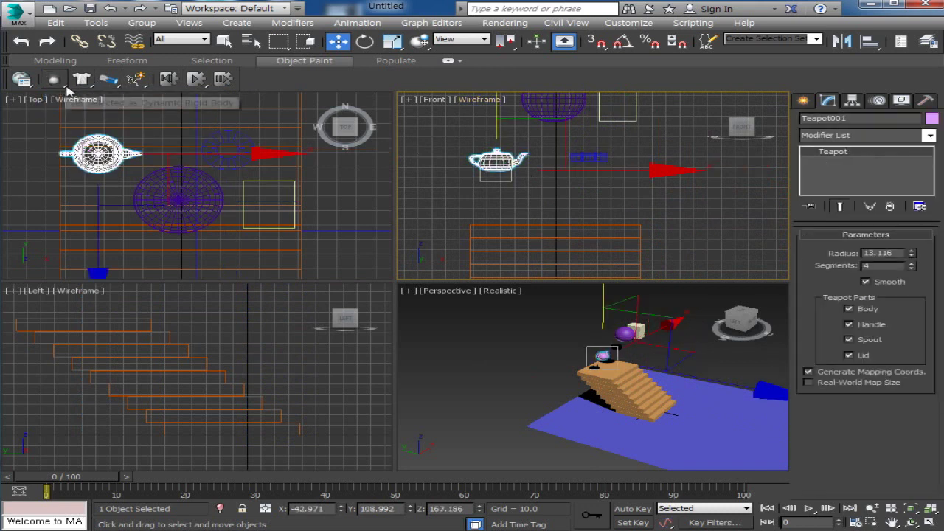
drag(53, 80, 81, 109)
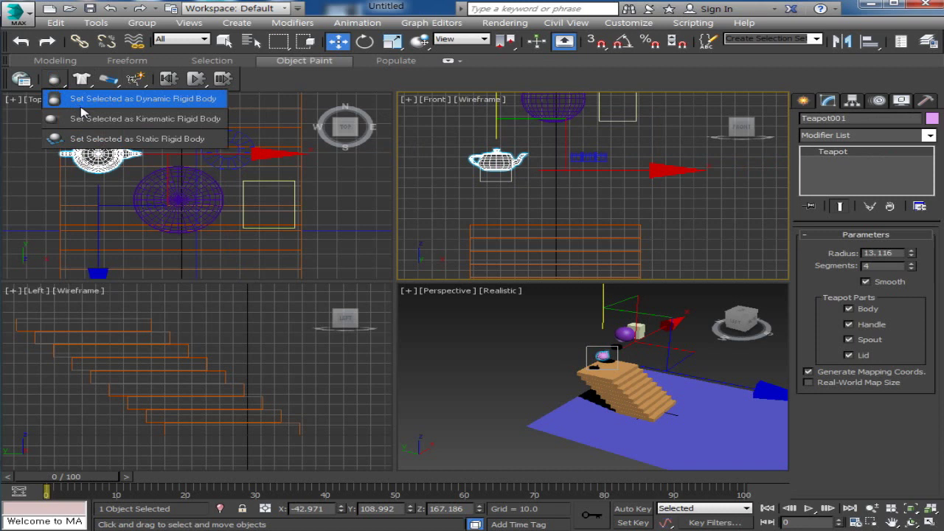
click(81, 103)
middle_drag(579, 235, 584, 268)
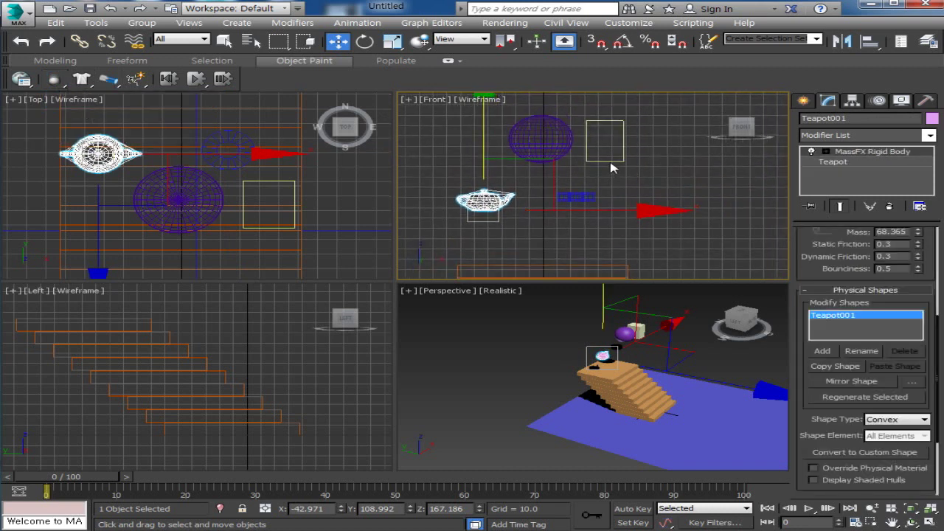
click(611, 161)
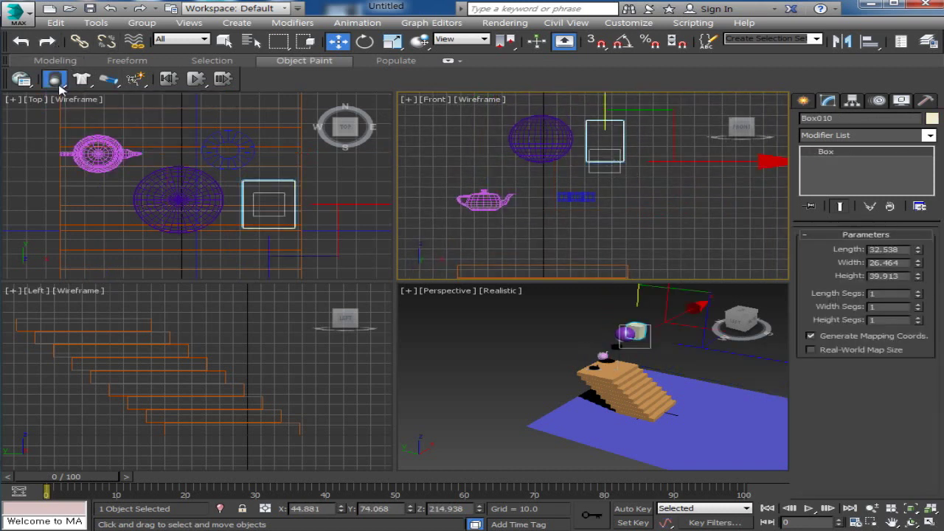
drag(59, 87, 74, 101)
click(94, 107)
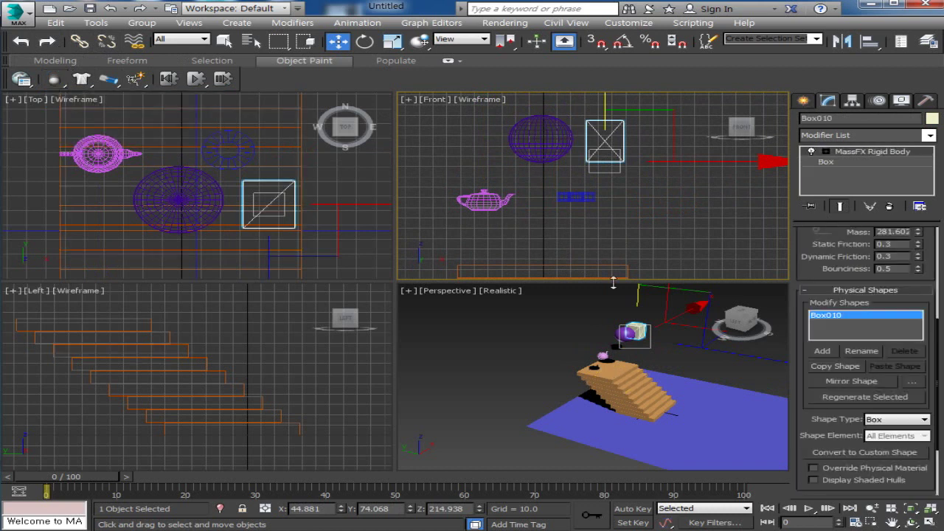
alt+middle_drag(560, 384, 591, 372)
Step: Maximize the Perspective view, run a test simulation, then reset to frame 0
alt+middle_drag(461, 364, 509, 346)
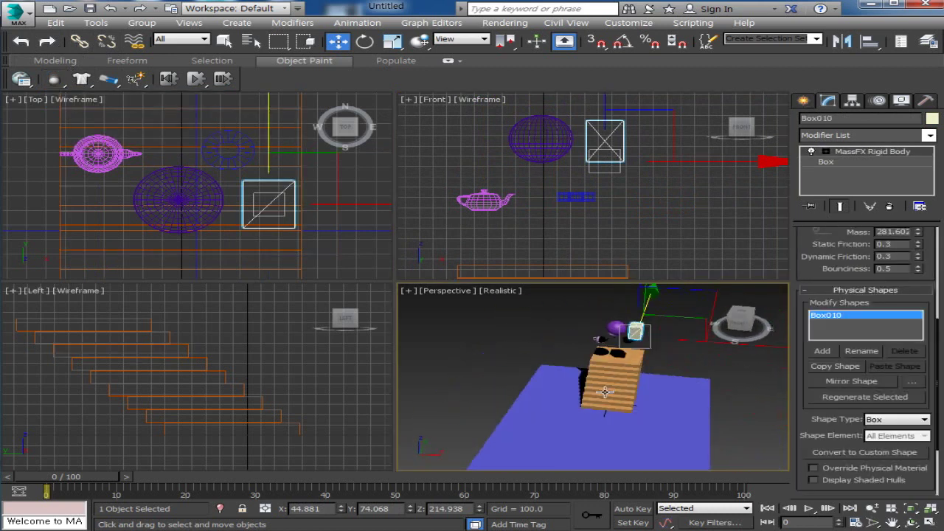
click(928, 522)
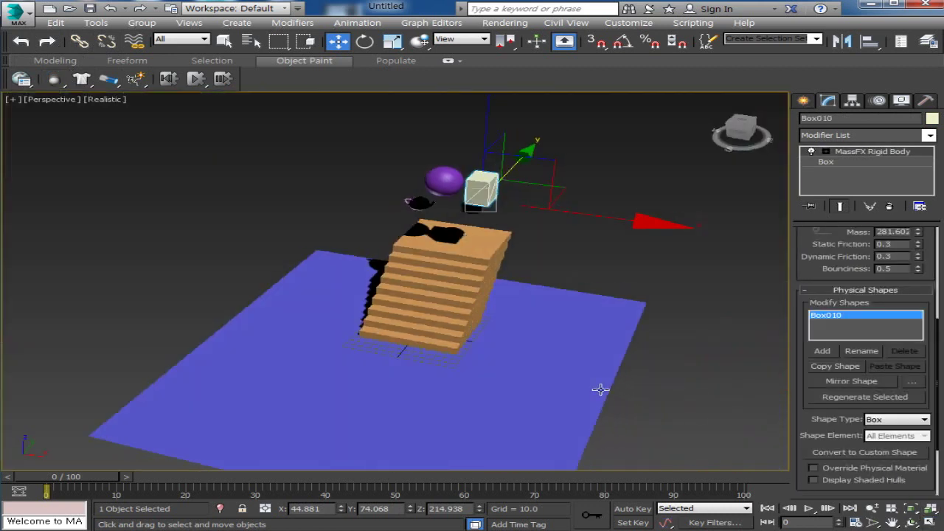
alt+middle_drag(600, 389, 558, 376)
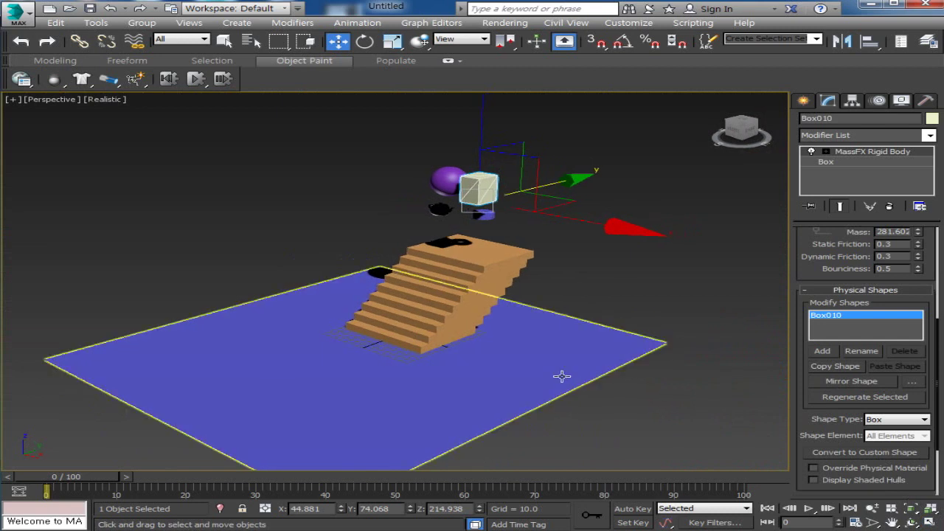
click(191, 80)
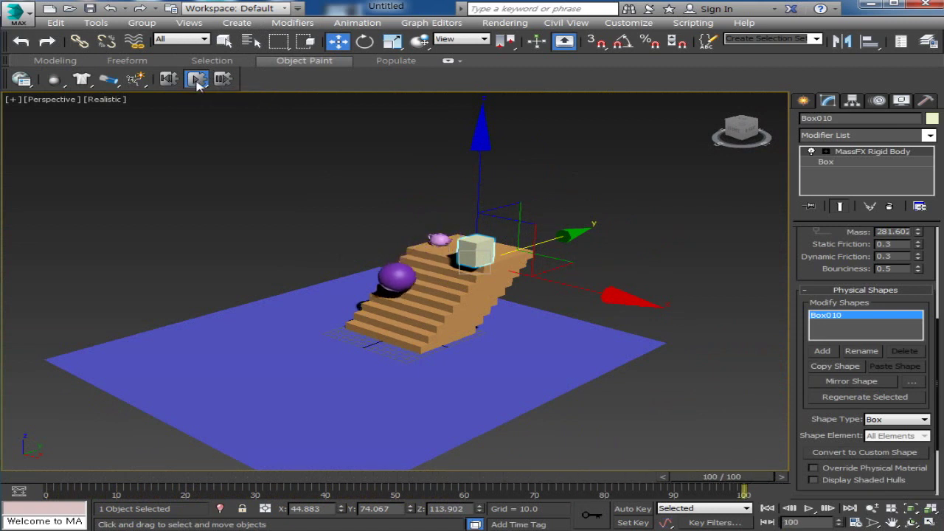
click(196, 80)
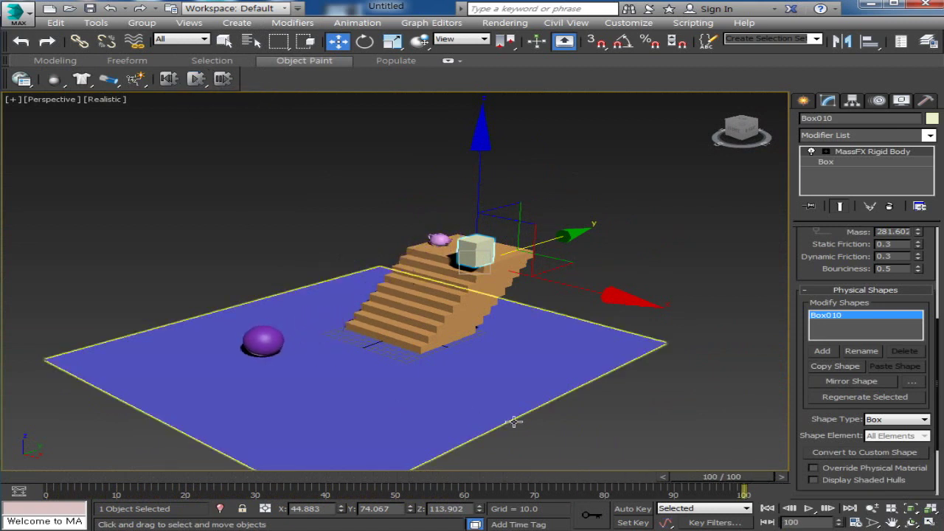
drag(722, 477, 62, 477)
Step: Shift the four falling objects along Y, simulate again, and return to frame 0
mouse_move(210, 406)
alt+middle_down()
mouse_move(425, 373)
mouse_move(384, 373)
mouse_move(379, 355)
alt+middle_up()
drag(390, 149, 564, 252)
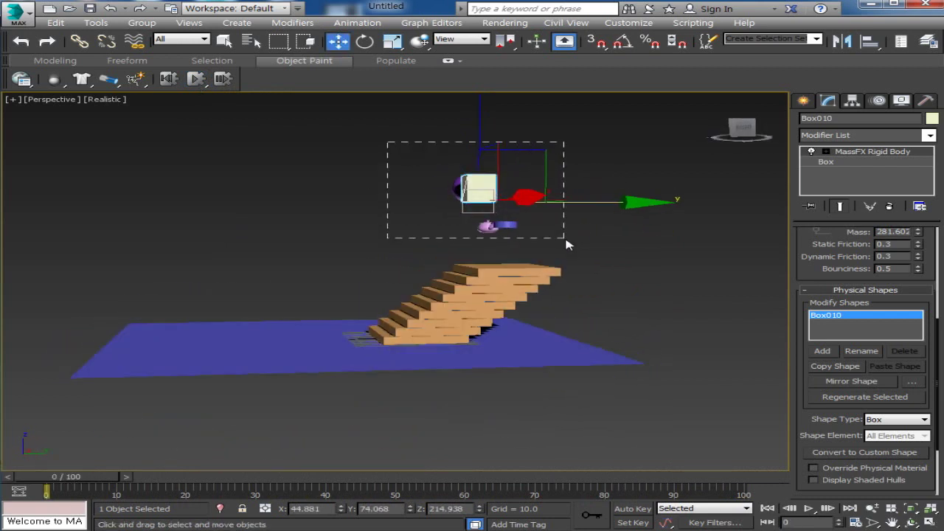
drag(582, 209, 562, 213)
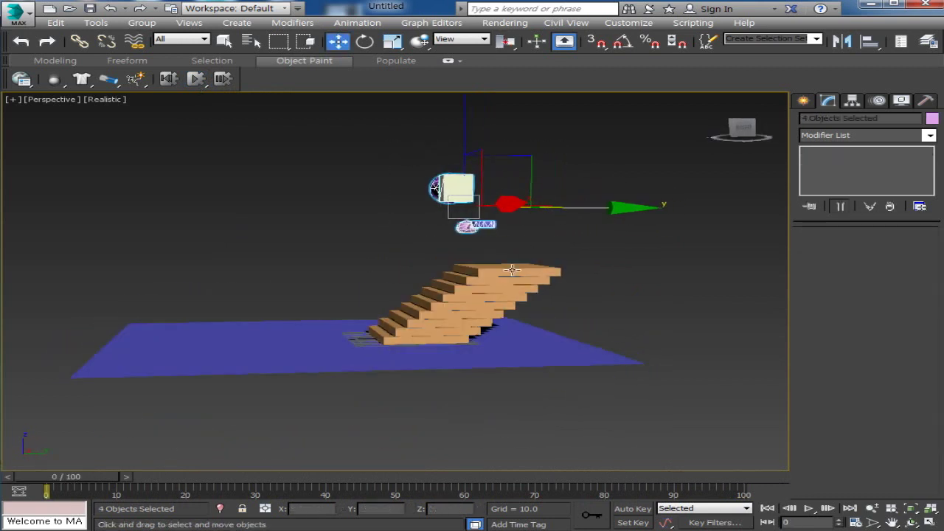
alt+middle_drag(562, 212, 537, 331)
click(198, 82)
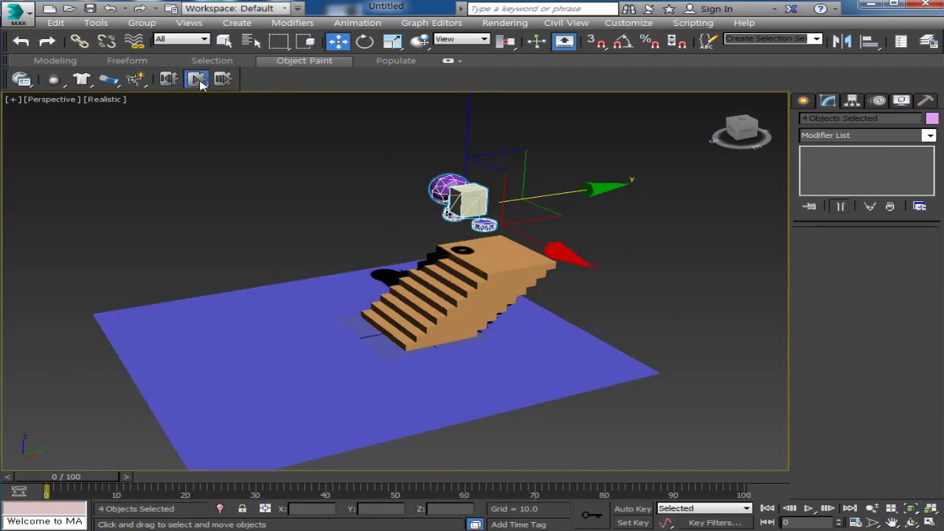
key(slash)
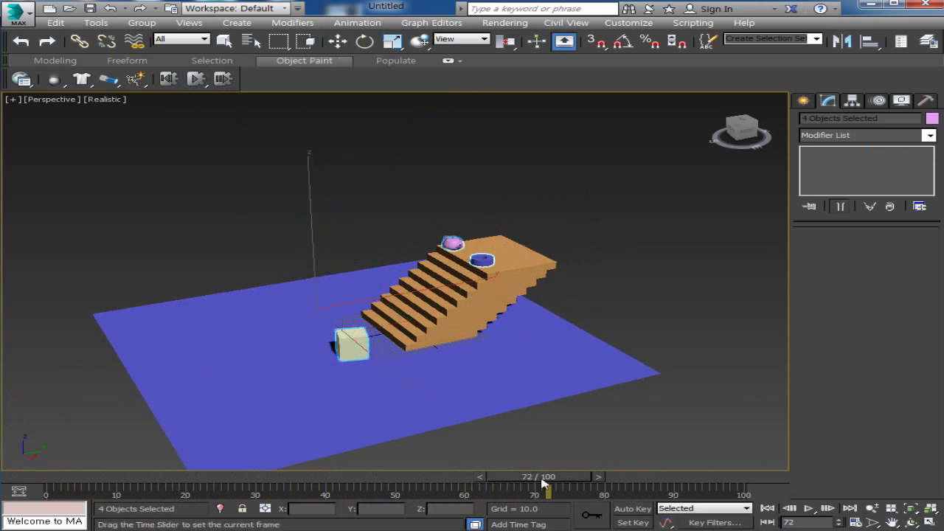
key(Home)
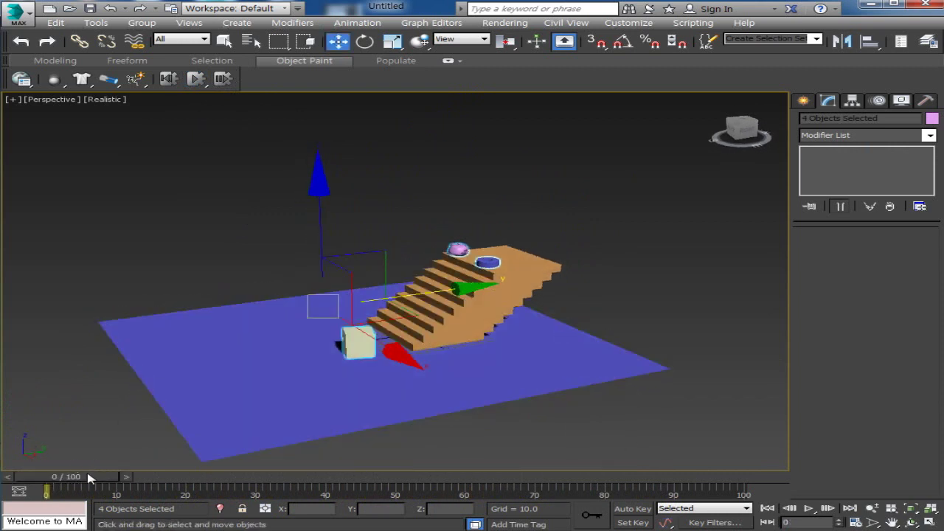
drag(276, 491, 46, 490)
key(w)
click(701, 294)
mouse_move(710, 293)
alt+middle_down()
mouse_move(632, 350)
mouse_move(666, 371)
alt+middle_up()
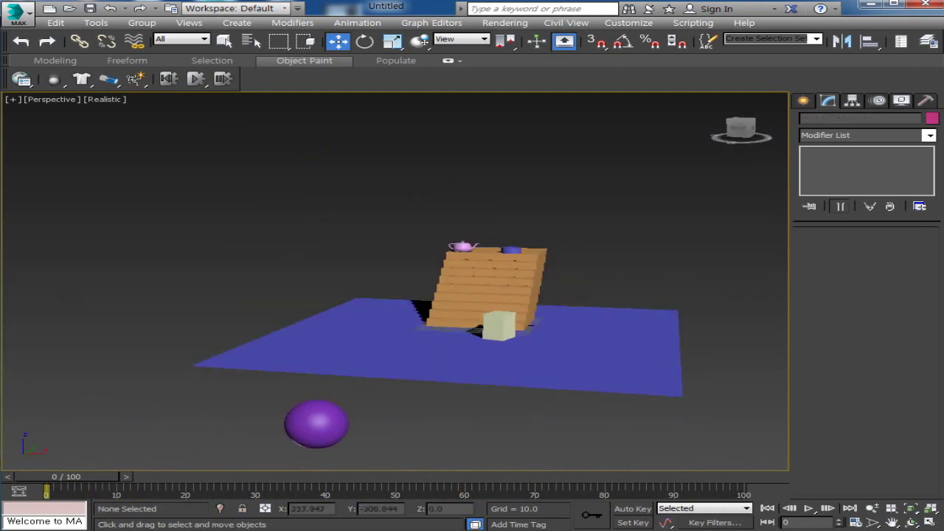
Step: Move the teapot sideways along Y to 59.018 above the stairs
mouse_move(56, 478)
mouse_down()
mouse_move(201, 467)
mouse_move(52, 476)
mouse_up()
key(w)
click(316, 422)
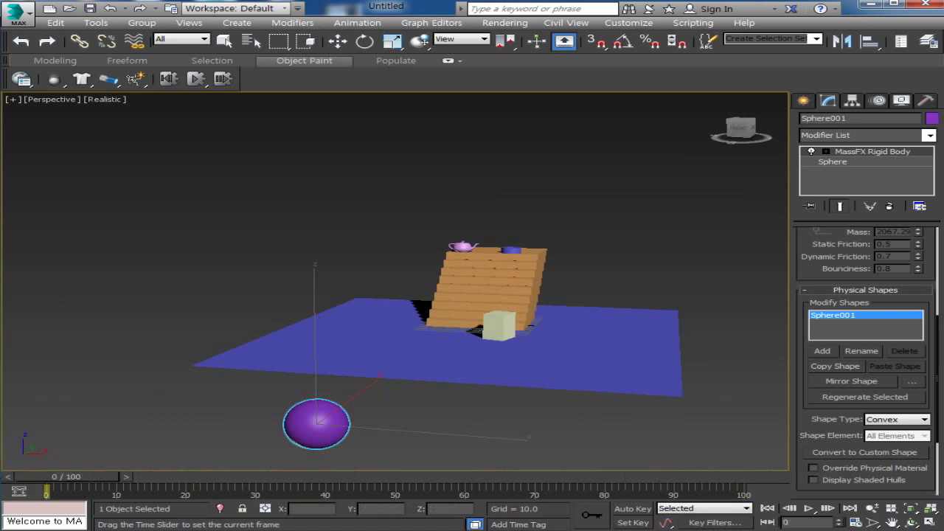
mouse_move(583, 421)
alt+middle_down()
mouse_move(469, 336)
mouse_move(442, 243)
alt+middle_up()
click(434, 212)
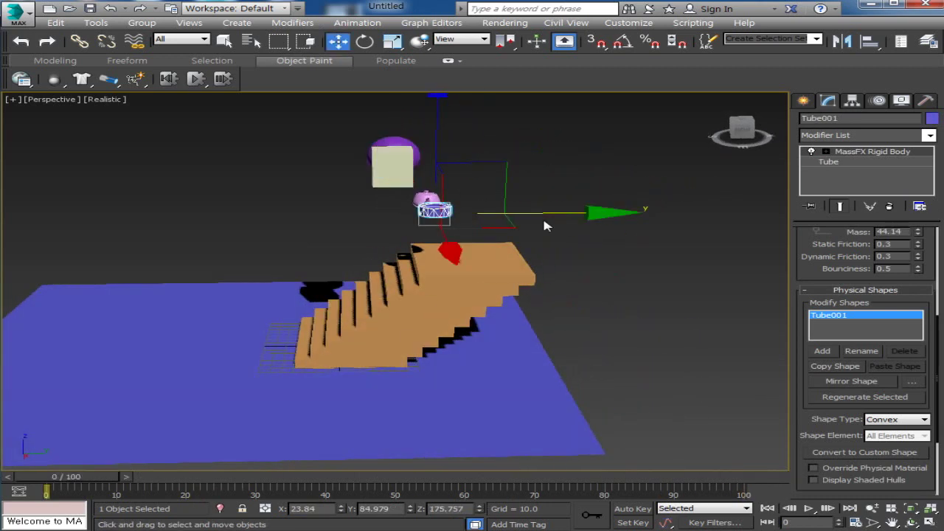
click(425, 200)
drag(503, 202, 478, 205)
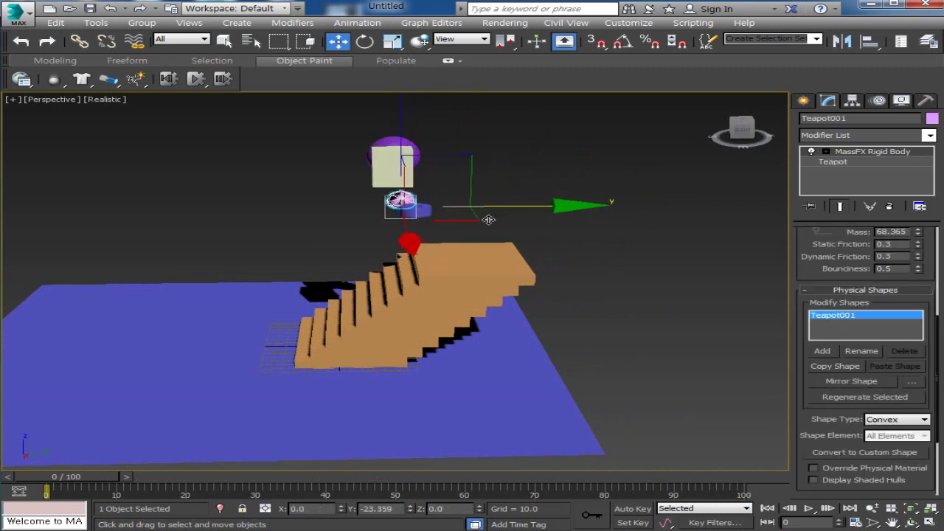
mouse_move(375, 378)
alt+middle_down()
mouse_move(526, 371)
mouse_move(474, 405)
alt+middle_up()
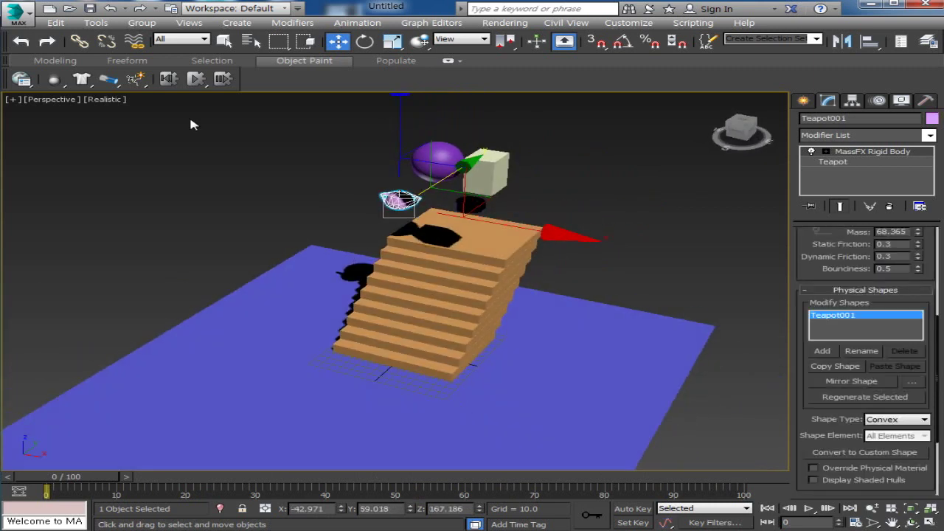
Step: Preview the falling simulation, rewind to frame 0, and view the stairs from the side
click(193, 82)
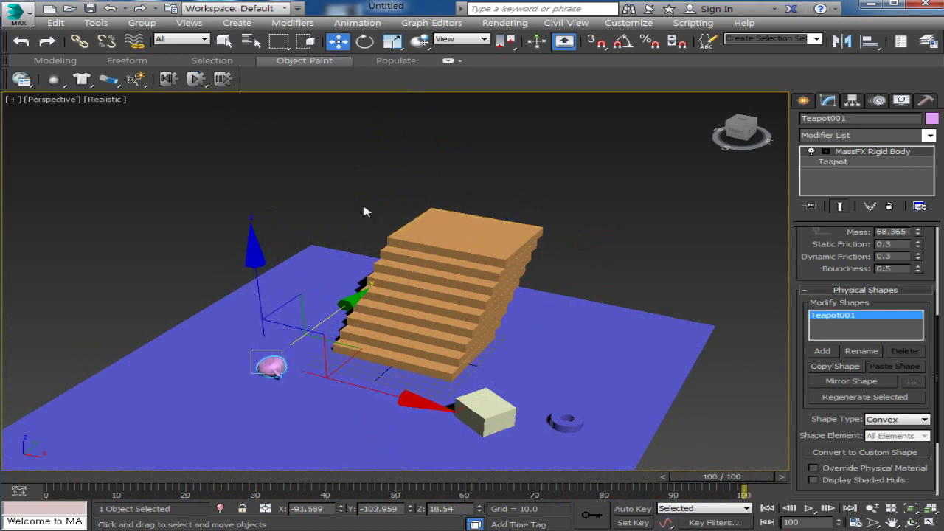
drag(743, 476, 46, 476)
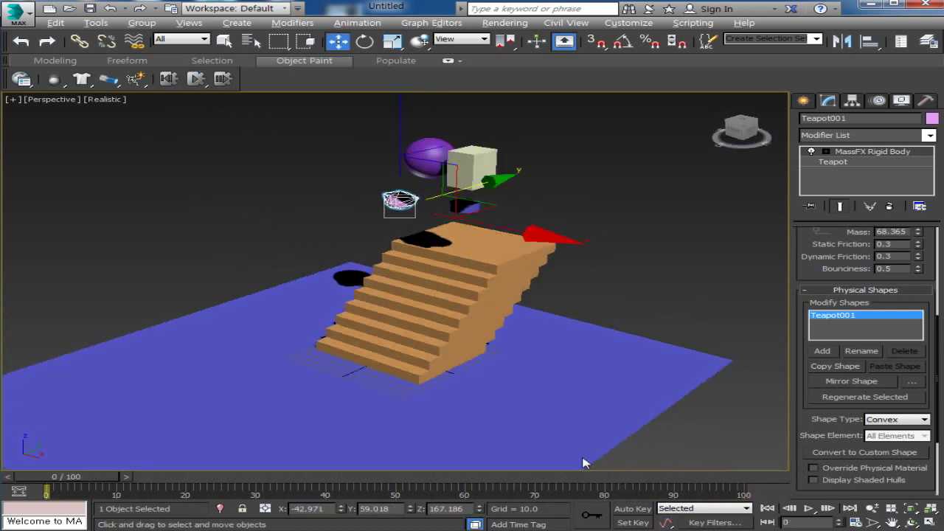
alt+middle_drag(72, 406, 523, 359)
scroll(523, 358, up, 3)
scroll(490, 279, up, 2)
scroll(490, 279, down, 3)
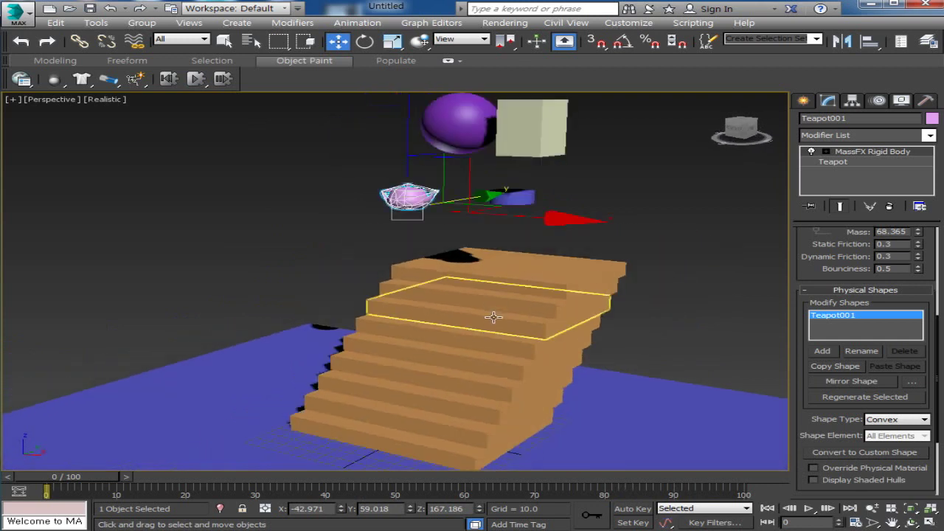
mouse_move(491, 315)
alt+middle_down()
mouse_move(565, 312)
mouse_move(226, 149)
alt+middle_up()
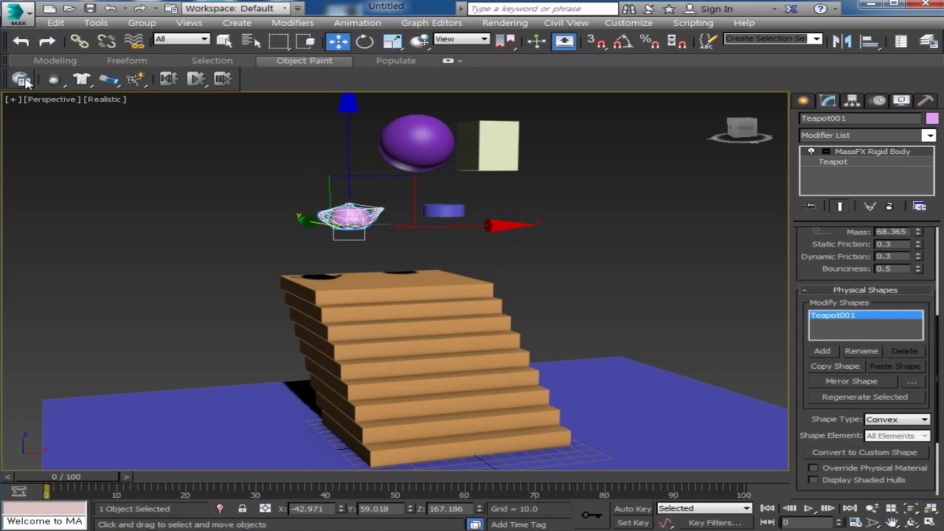
Step: Open the MassFX Tools window through World Parameters and browse its tabs
click(25, 81)
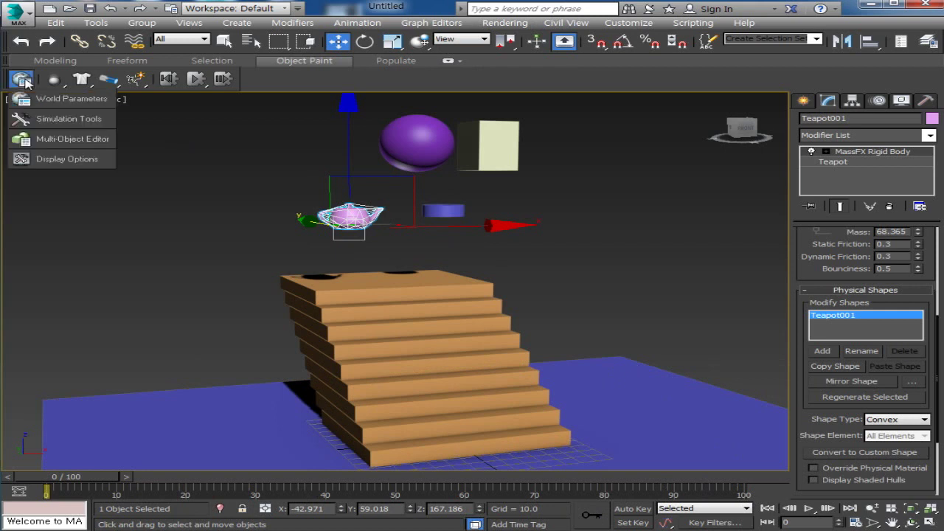
click(67, 98)
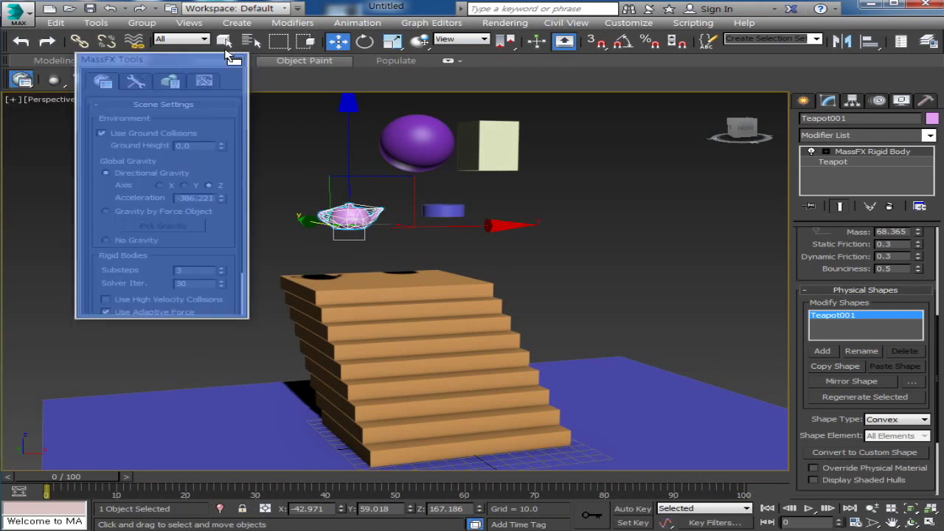
drag(228, 53, 651, 110)
click(558, 139)
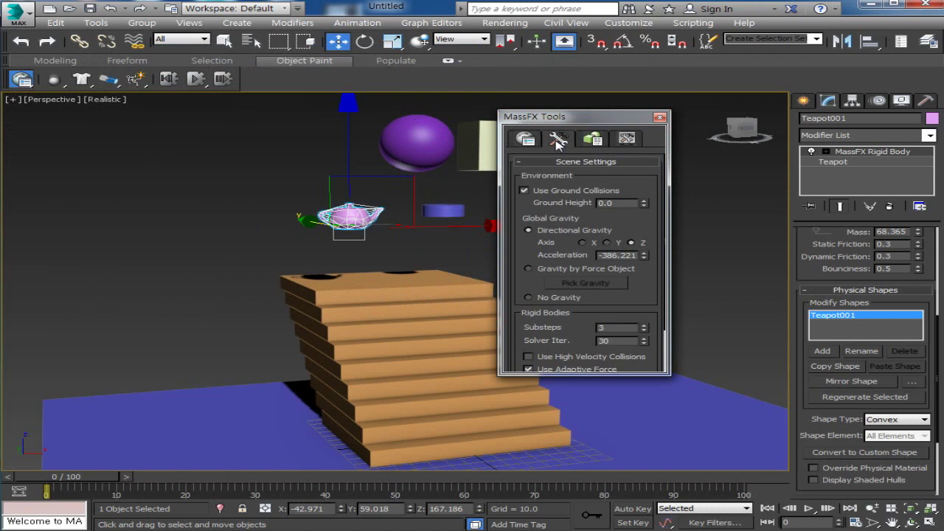
click(594, 144)
click(626, 142)
click(594, 143)
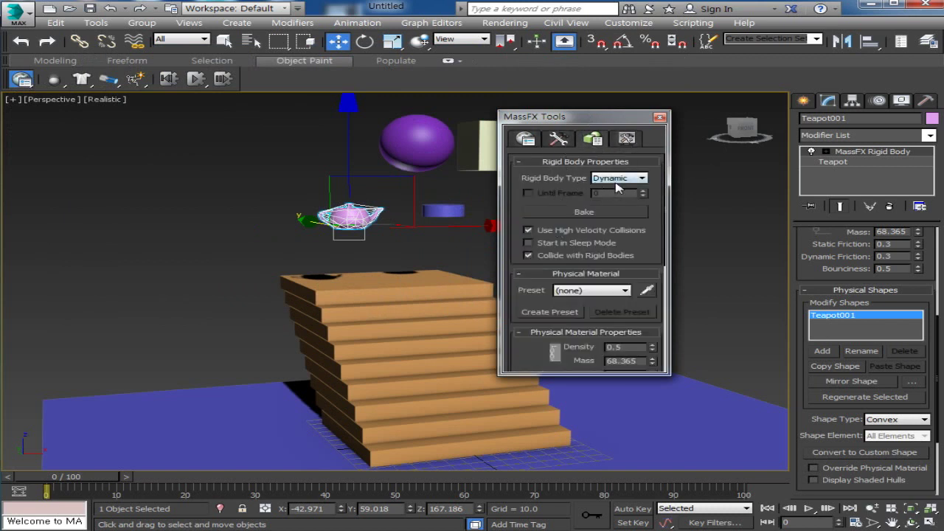
Step: Keep the teapot's Convex mesh type, check its mass, then show Simulation Tools
drag(526, 299, 585, 190)
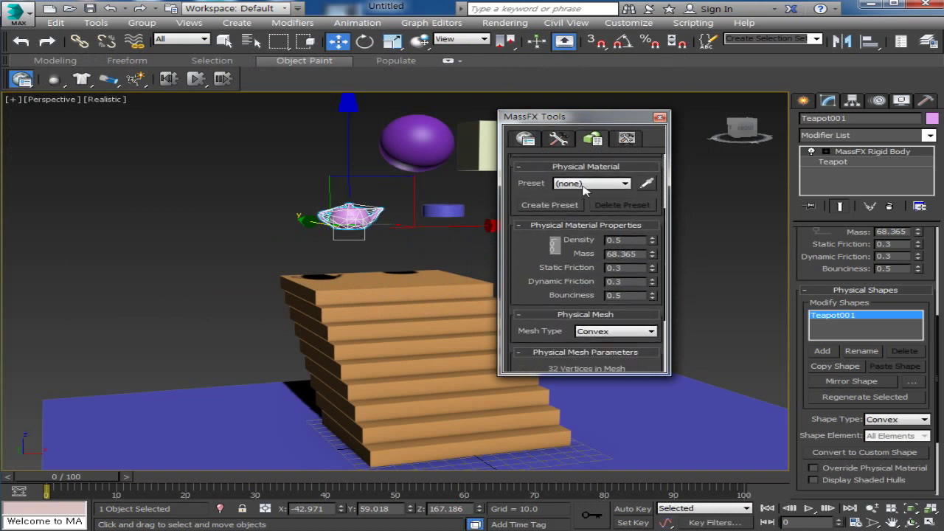
click(624, 333)
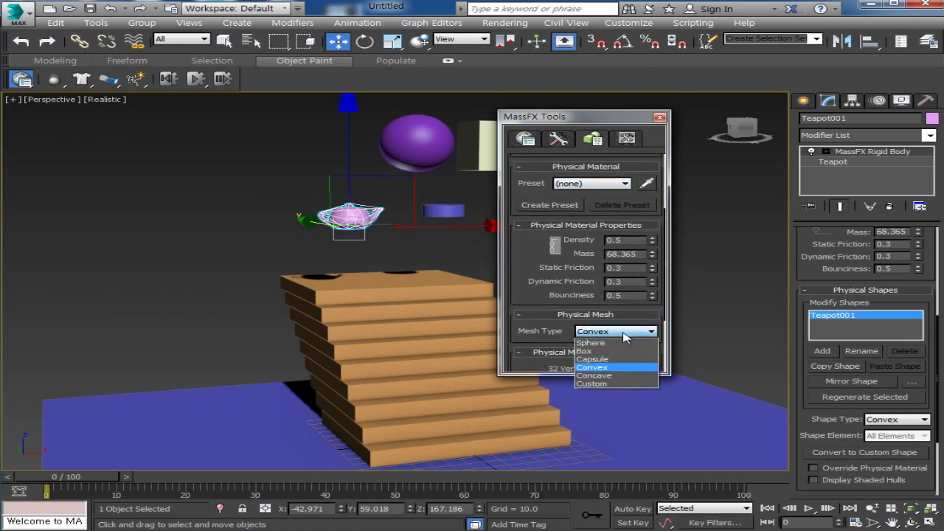
click(624, 333)
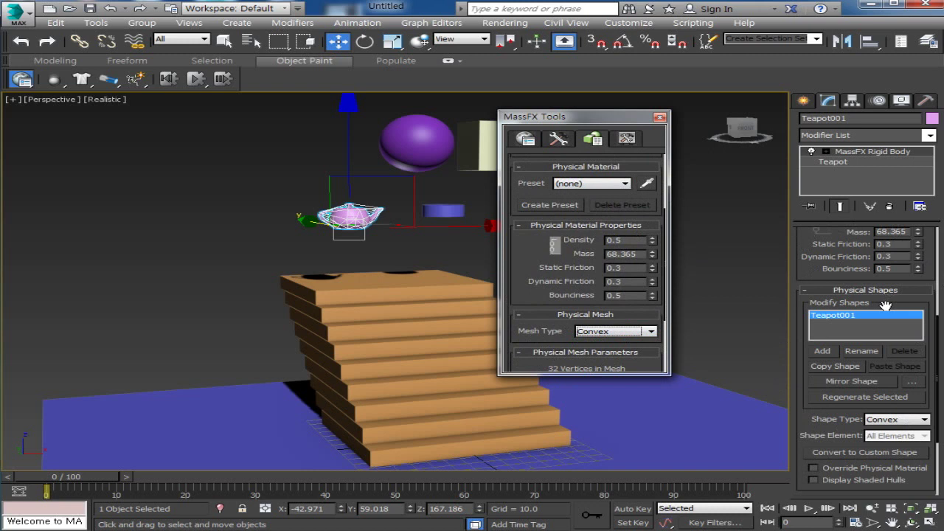
double_click(641, 255)
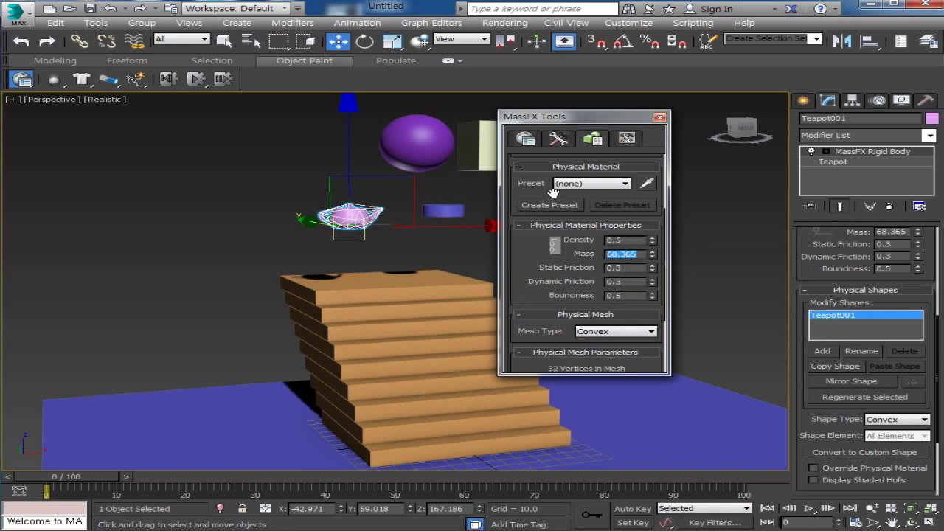
mouse_move(520, 196)
mouse_down()
mouse_move(500, 268)
mouse_move(517, 244)
mouse_up()
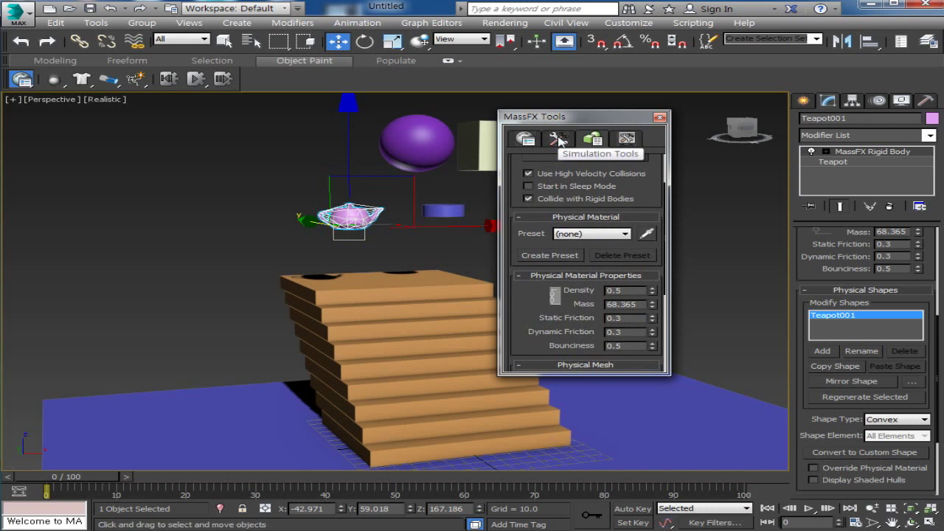
click(558, 140)
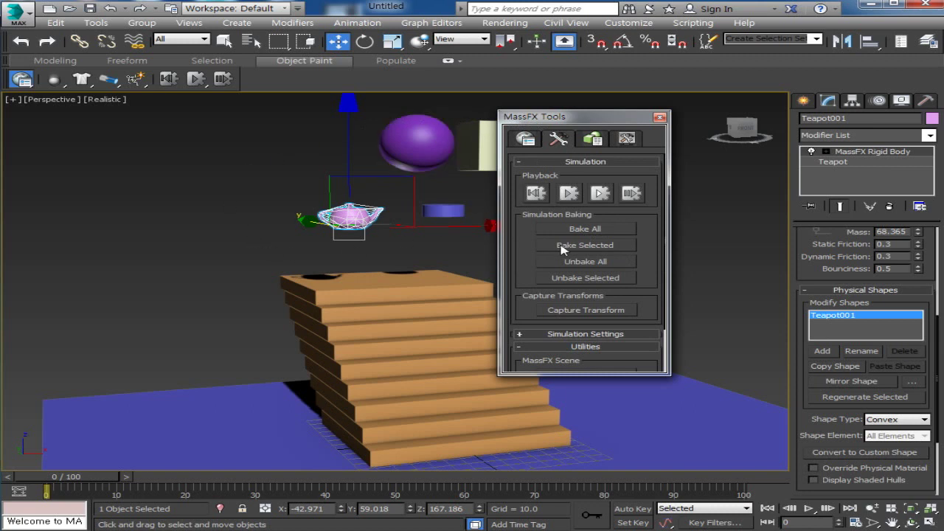
Step: Bake All to convert the rigid-body simulation into keyframes
click(443, 211)
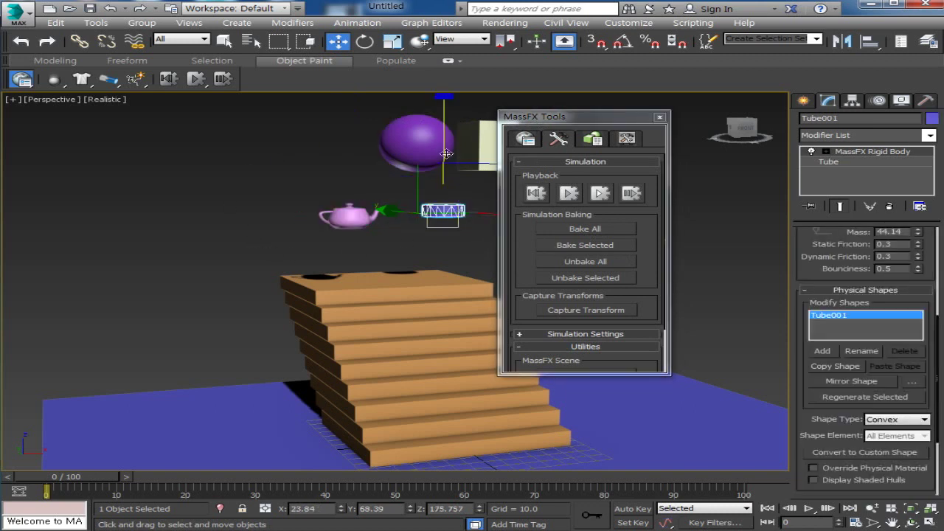
click(416, 139)
click(490, 147)
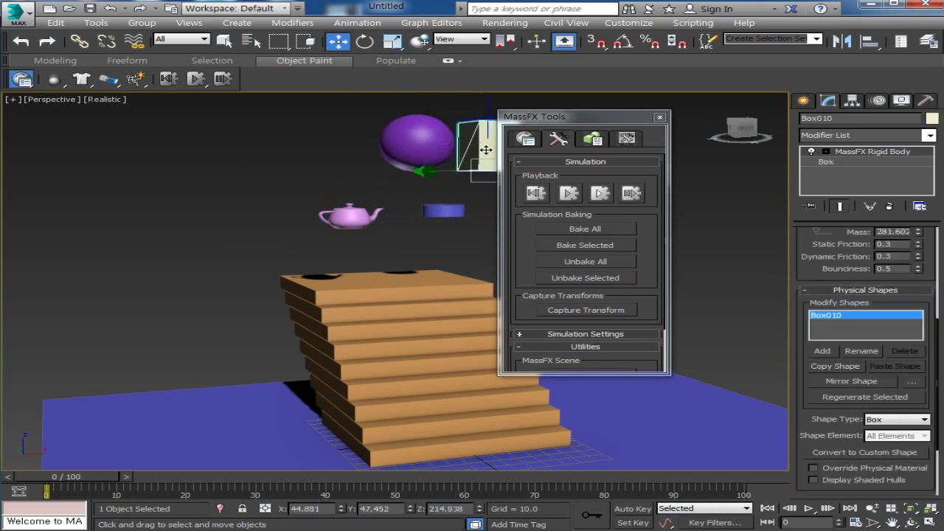
click(606, 230)
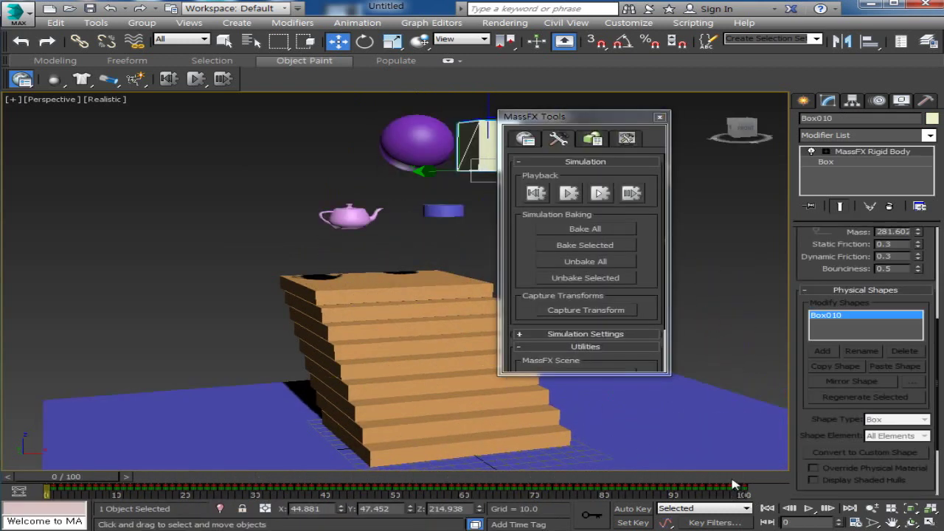
Step: Scrub the baked animation, return to the first frame, and select the teapot
mouse_move(673, 480)
mouse_down()
mouse_move(393, 494)
mouse_move(433, 506)
mouse_up()
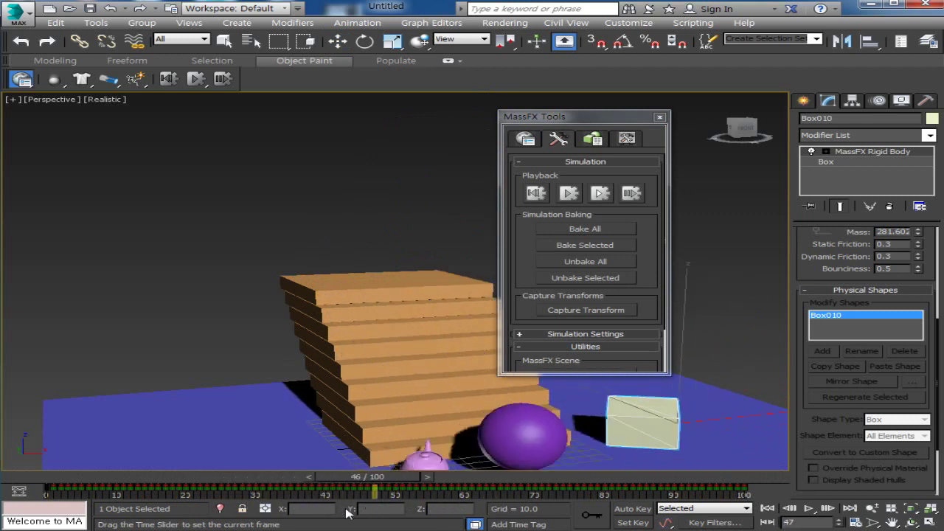
mouse_move(434, 506)
mouse_down()
mouse_move(168, 516)
mouse_move(43, 507)
mouse_up()
key(w)
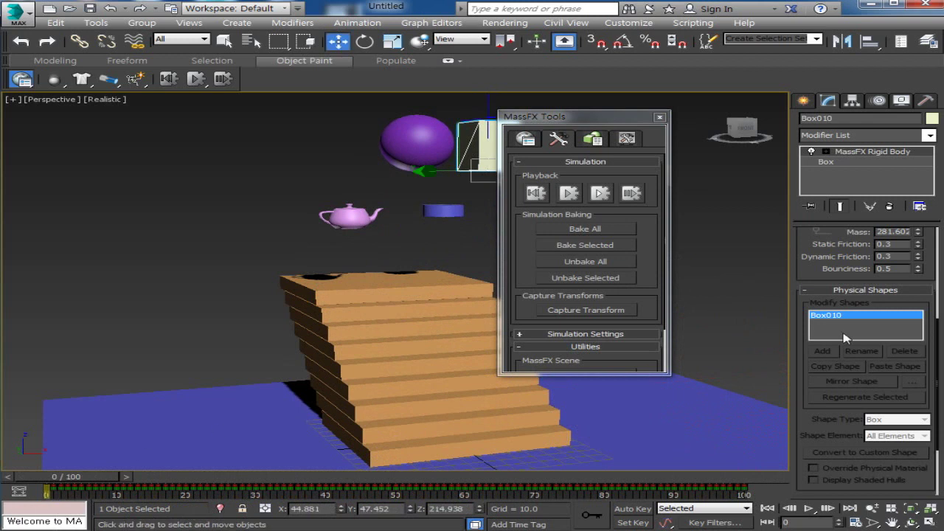
scroll(800, 271, up, 5)
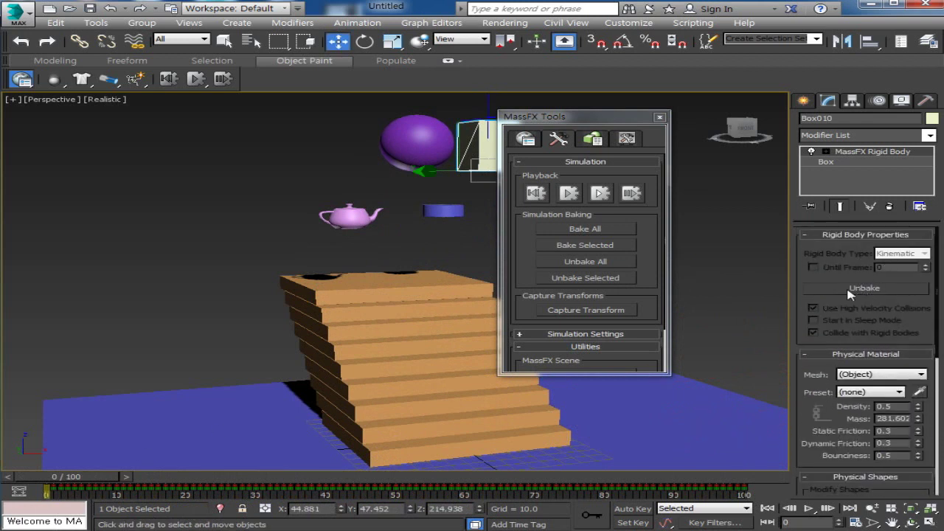
click(359, 221)
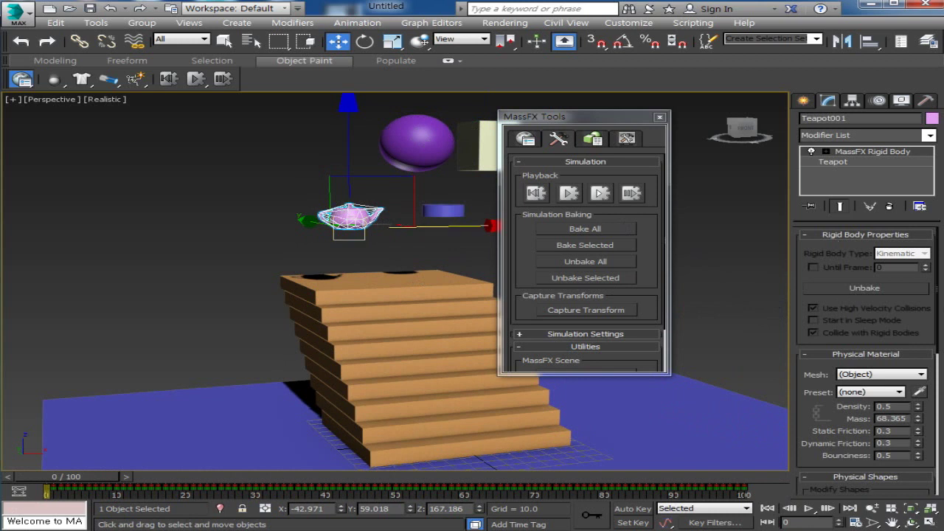
Step: Unbake the teapot back to a dynamic rigid body and dismiss the Application Error
click(858, 290)
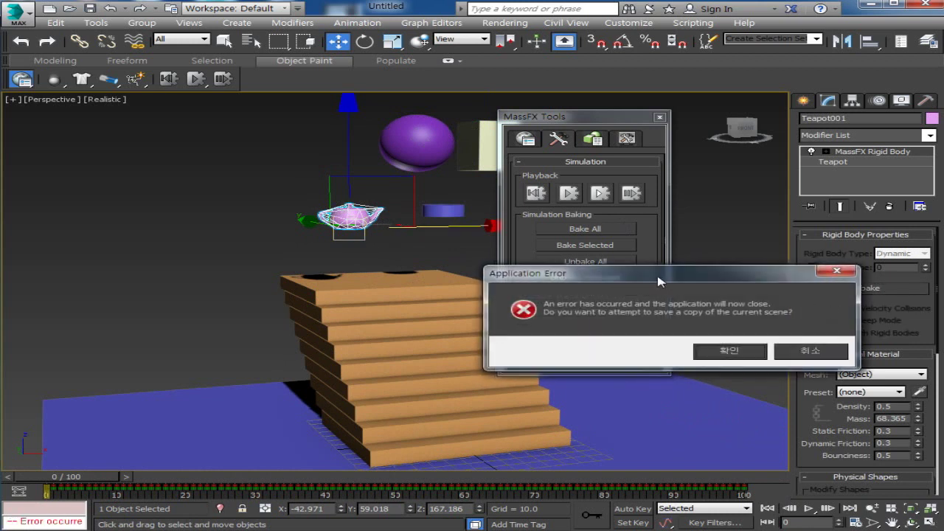
drag(683, 278, 529, 343)
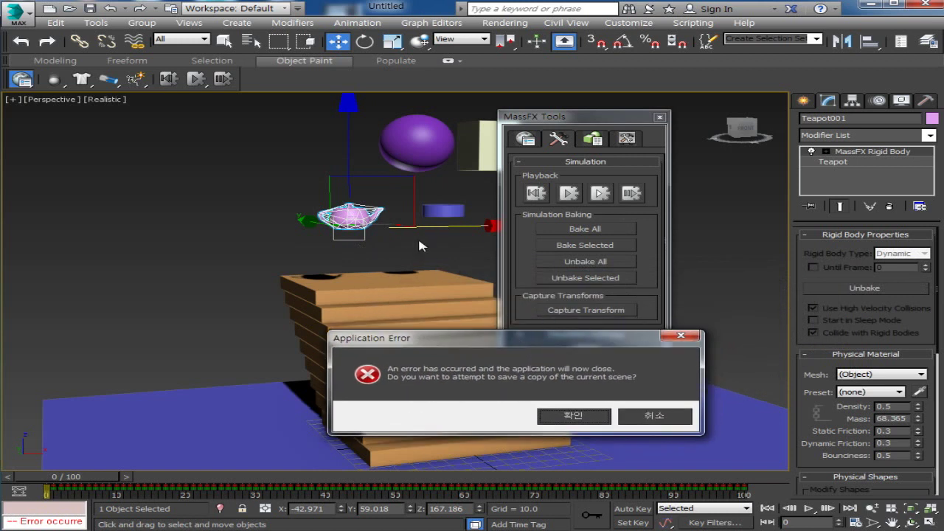
drag(476, 339, 472, 527)
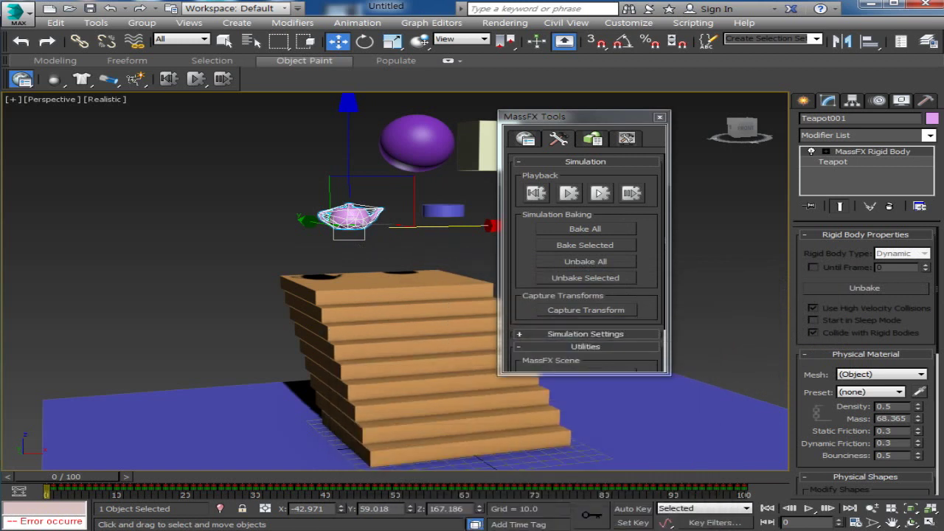